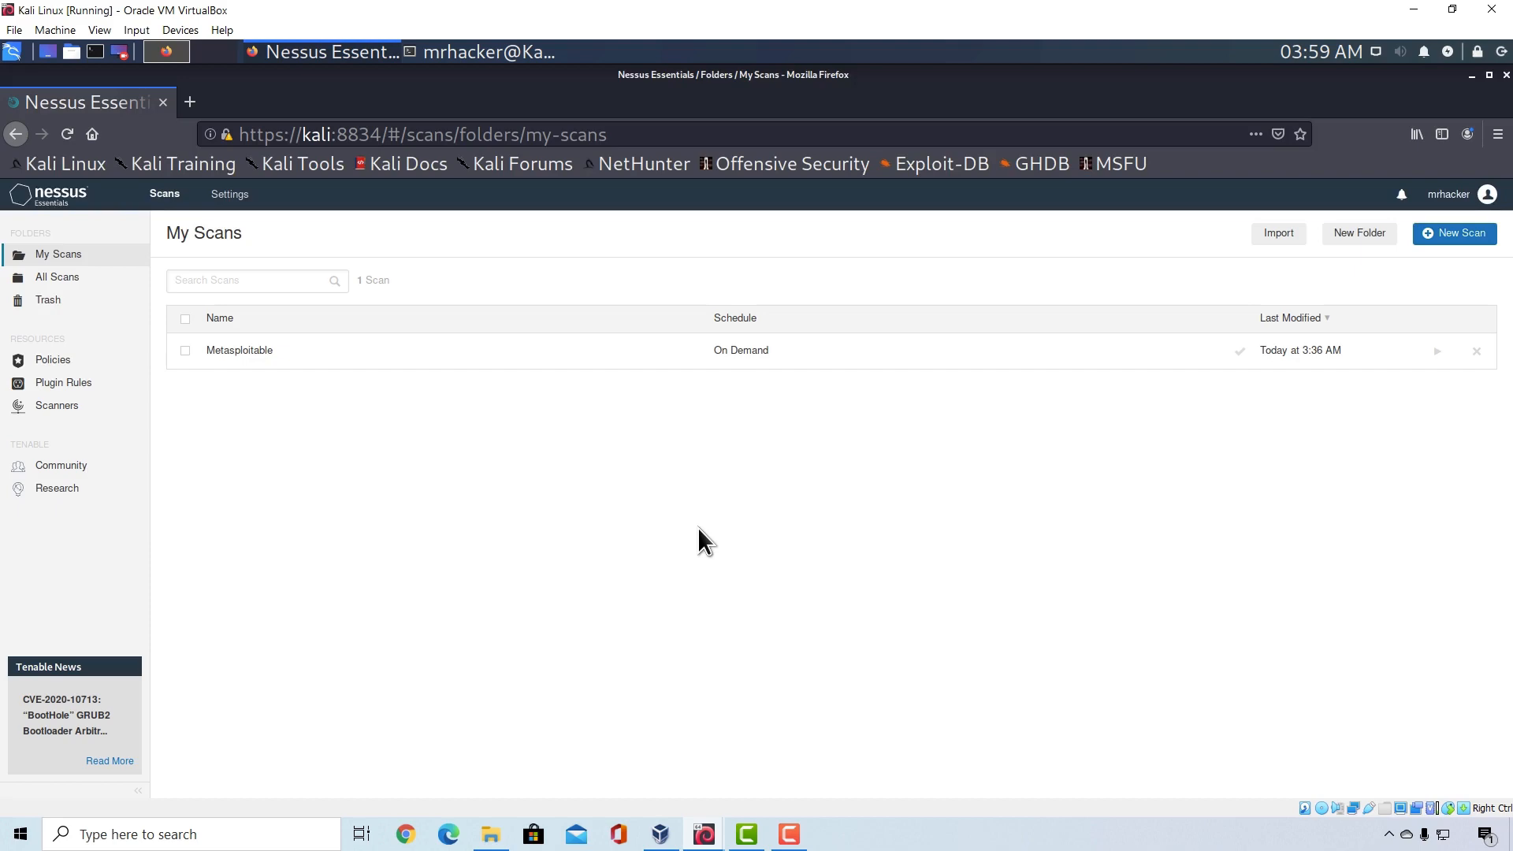
- Check the Windows 7 machine's IP configuration and review its open ports in the Kali terminal's Nmap results
mouse_move(705, 832)
click(775, 788)
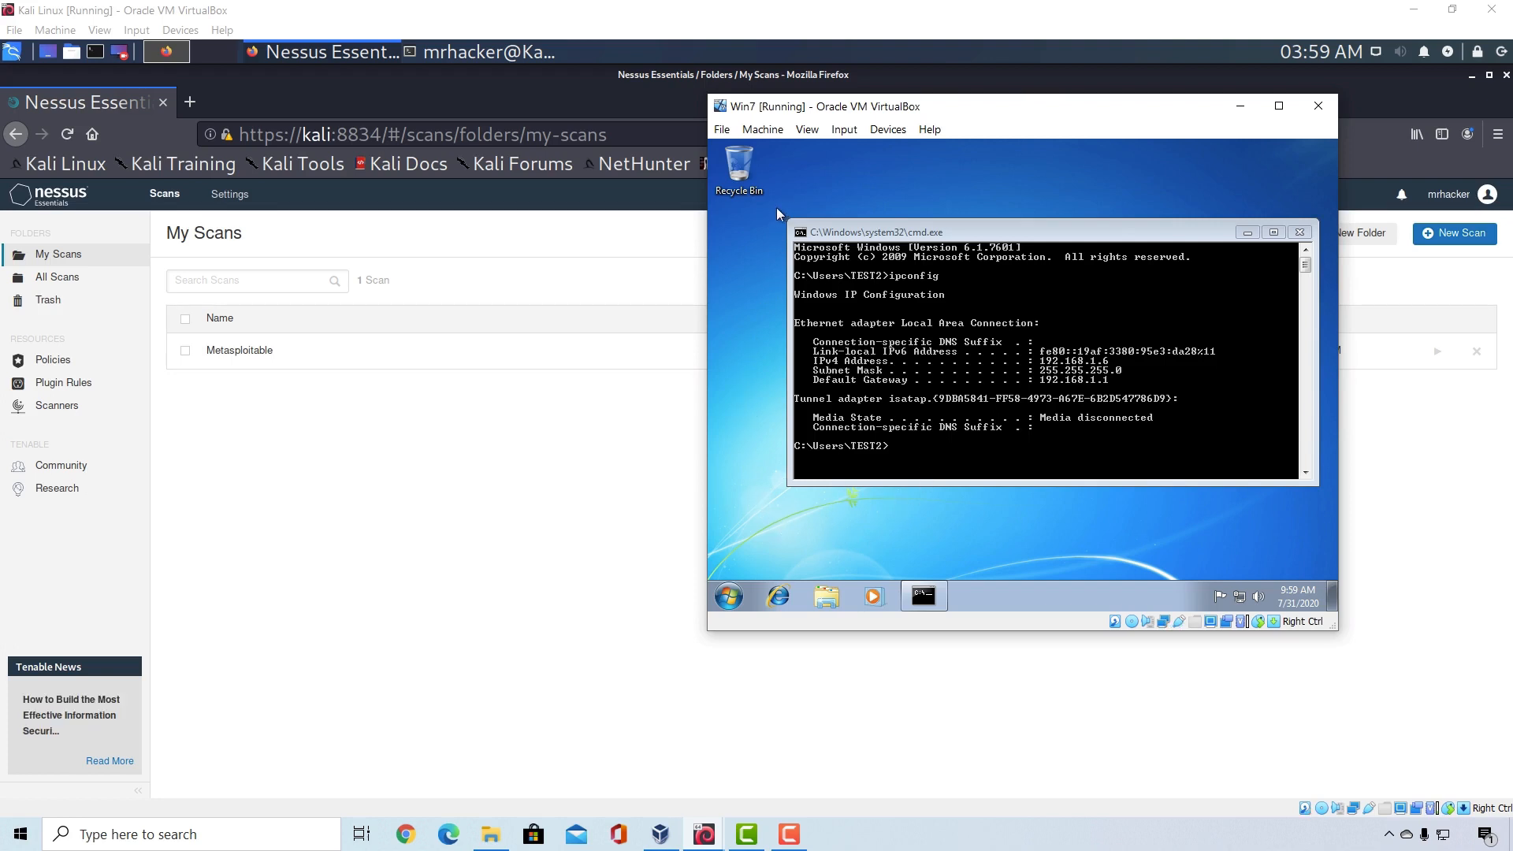
click(494, 68)
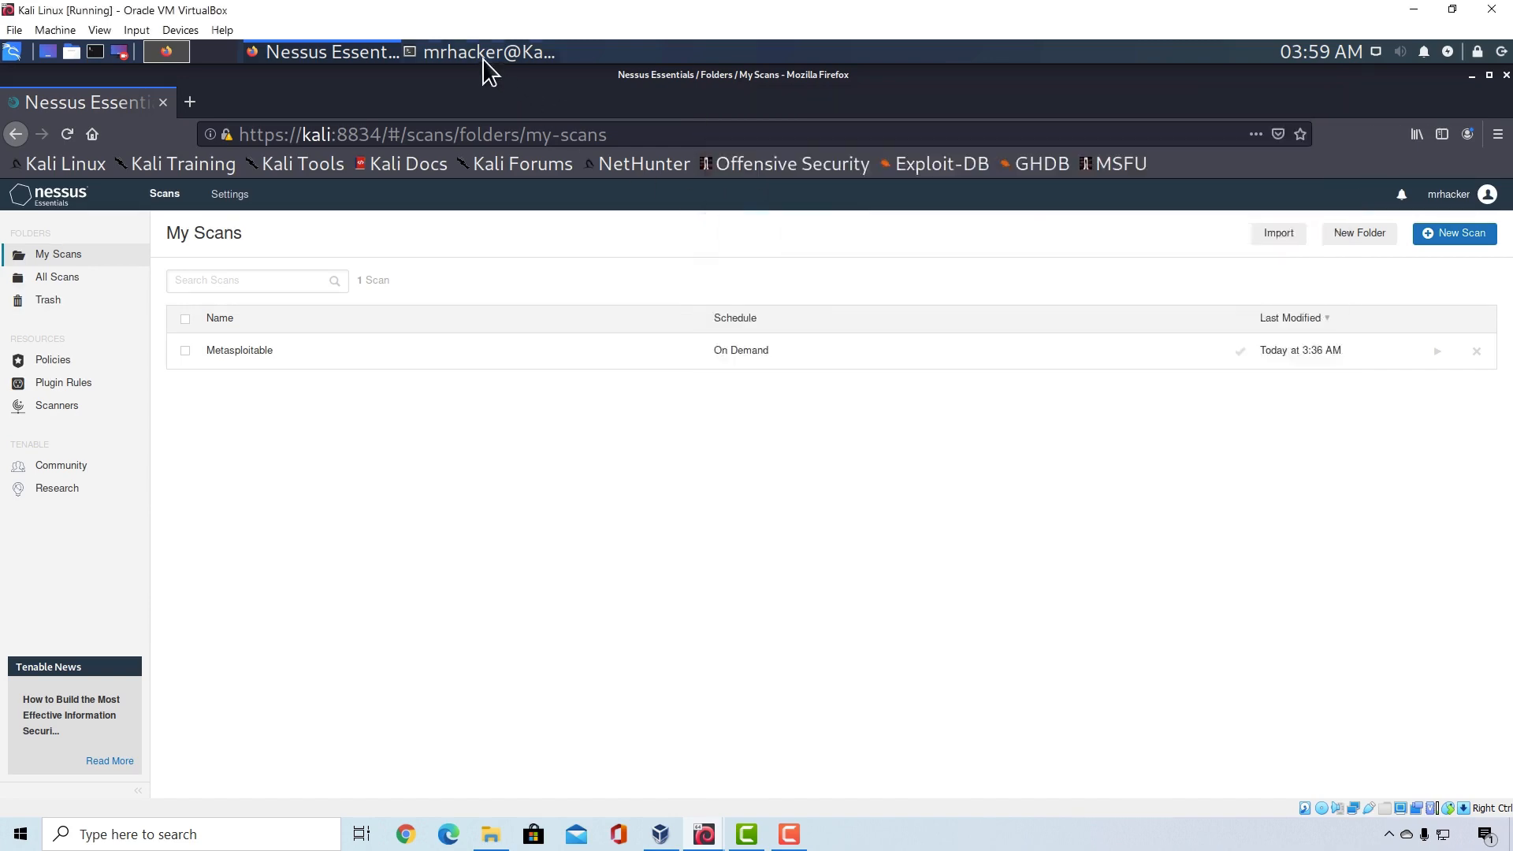
click(484, 55)
drag(293, 662, 3, 438)
click(412, 574)
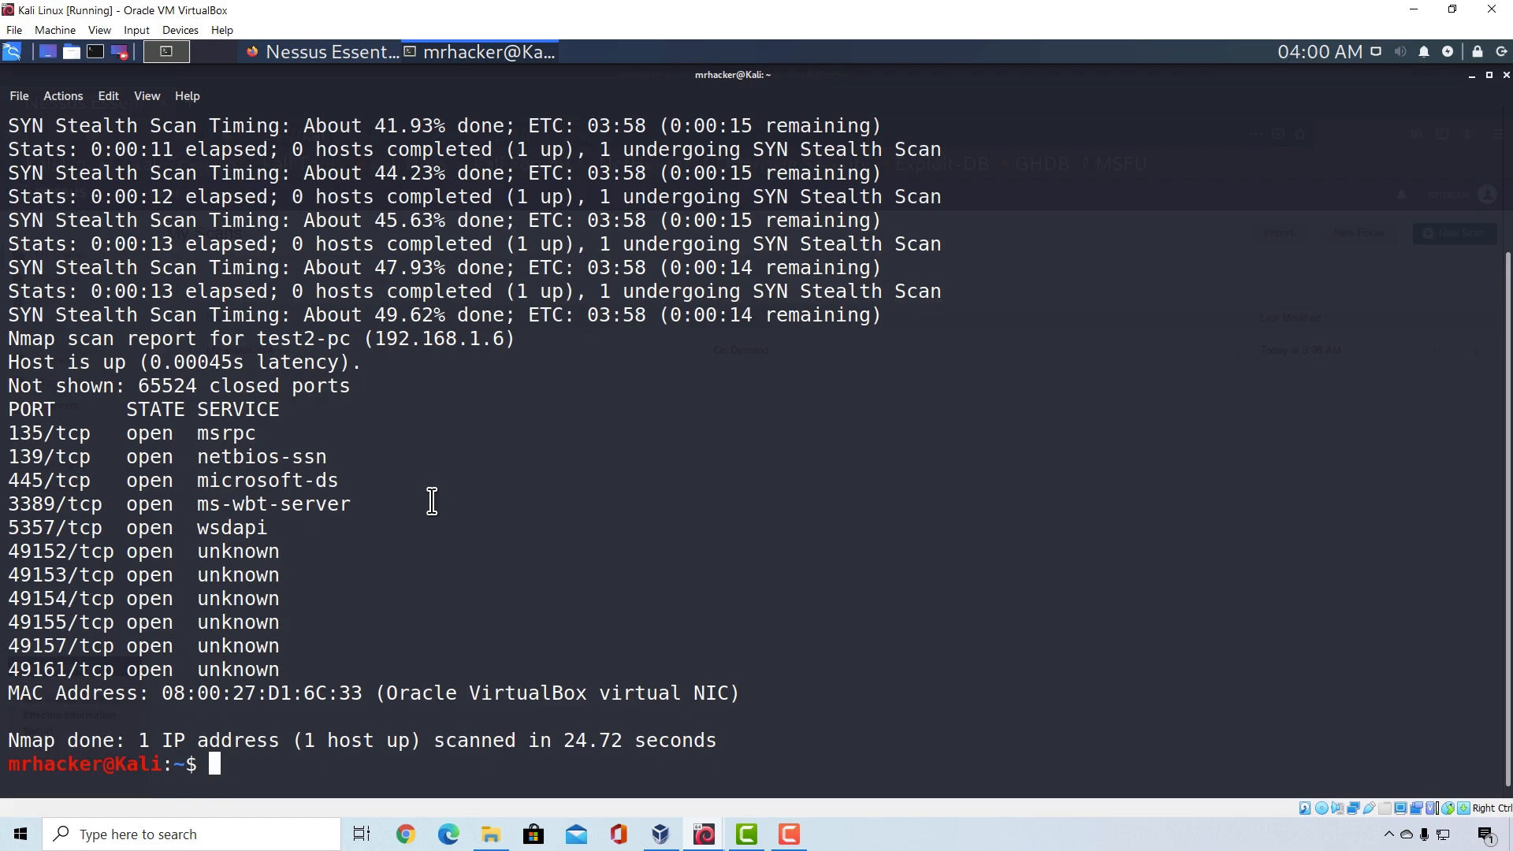
- Create a new Basic Network Scan in Nessus and name it Windows 7
click(314, 55)
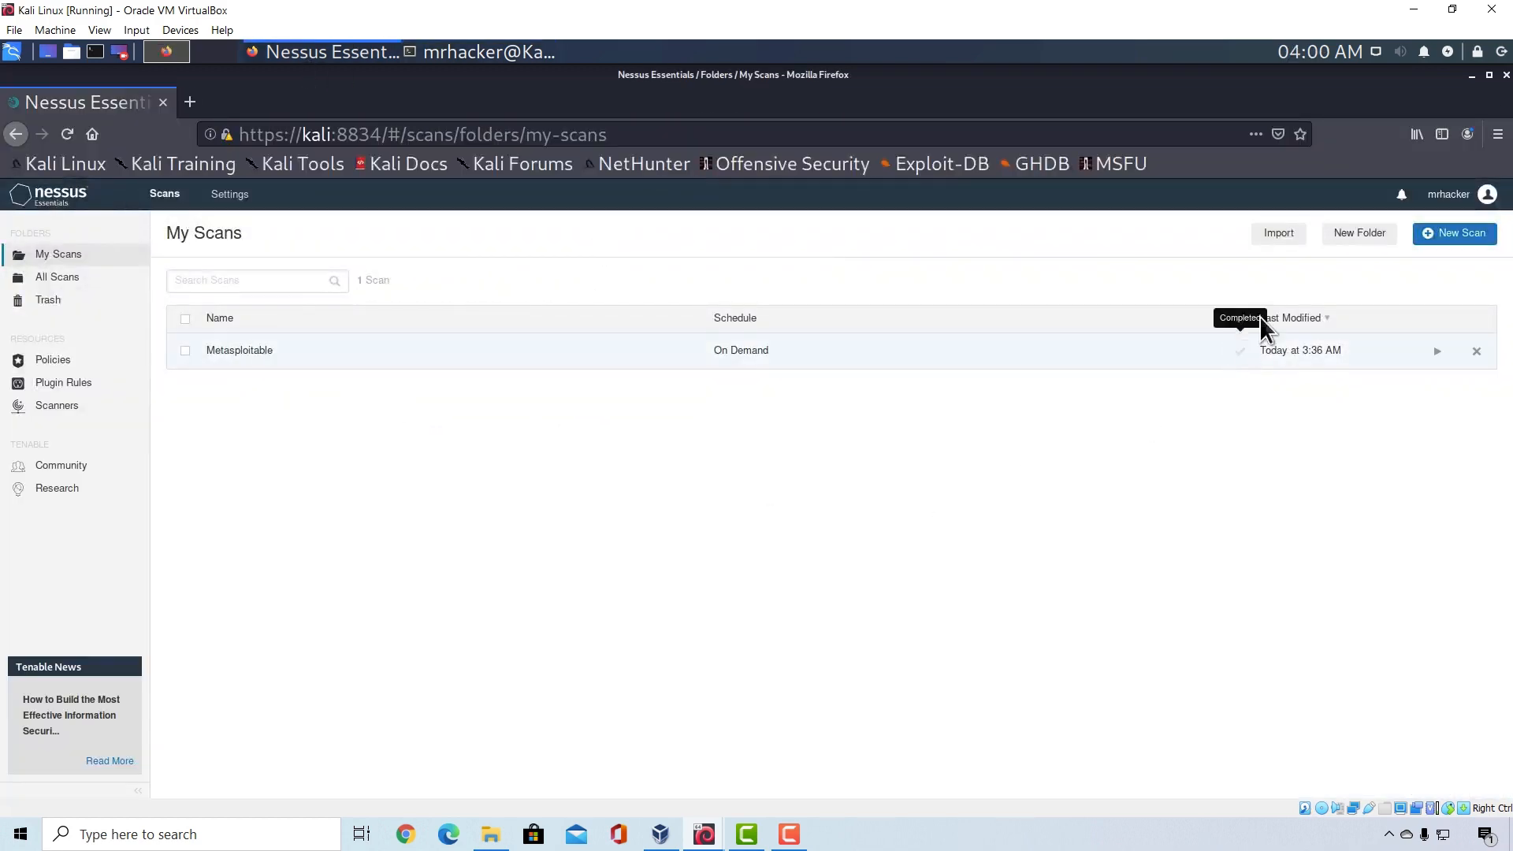
click(1467, 233)
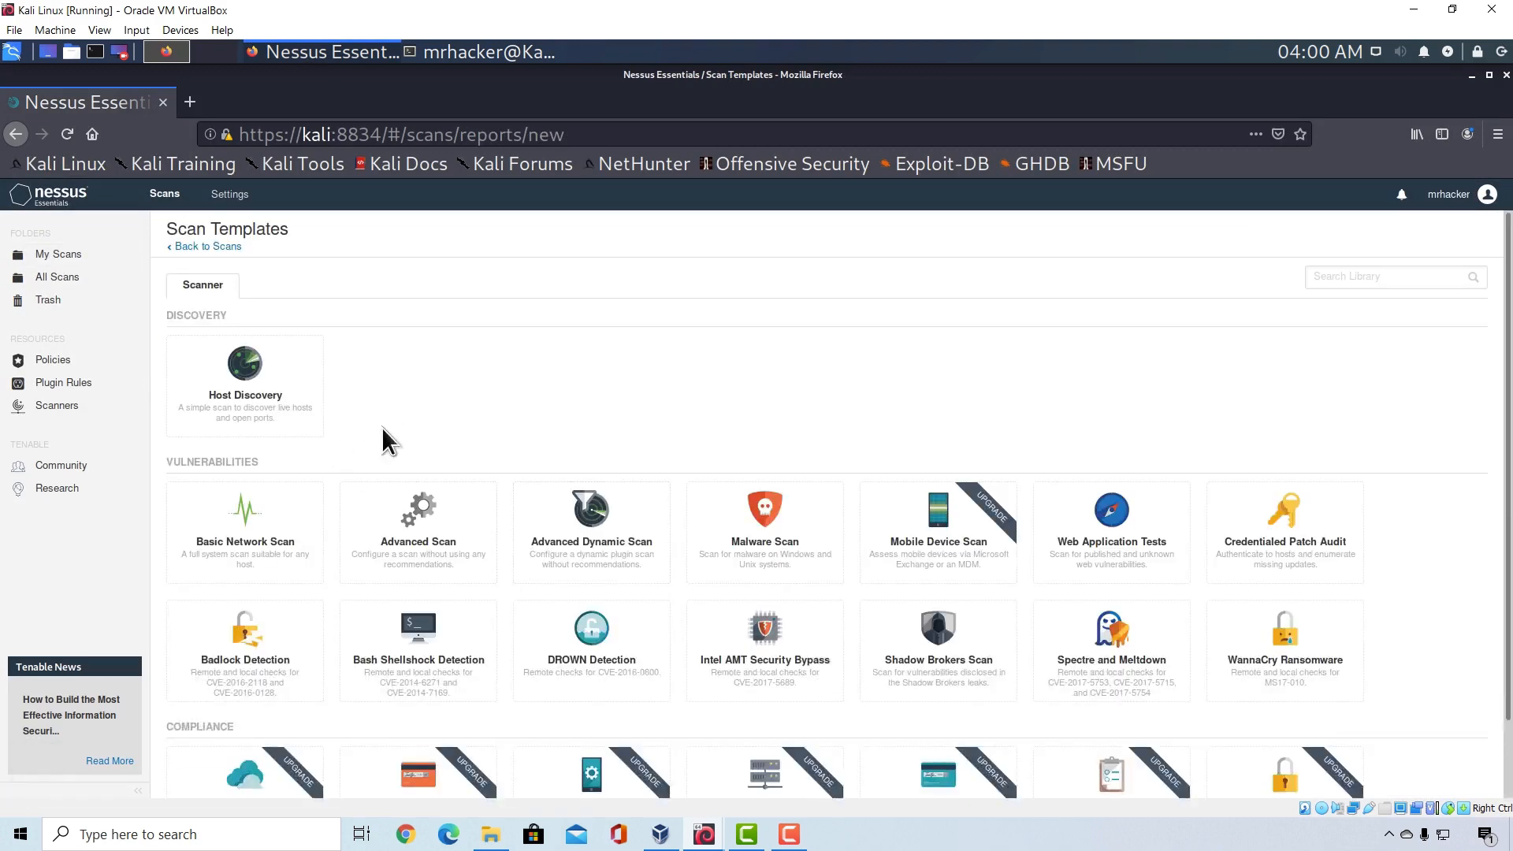
click(225, 536)
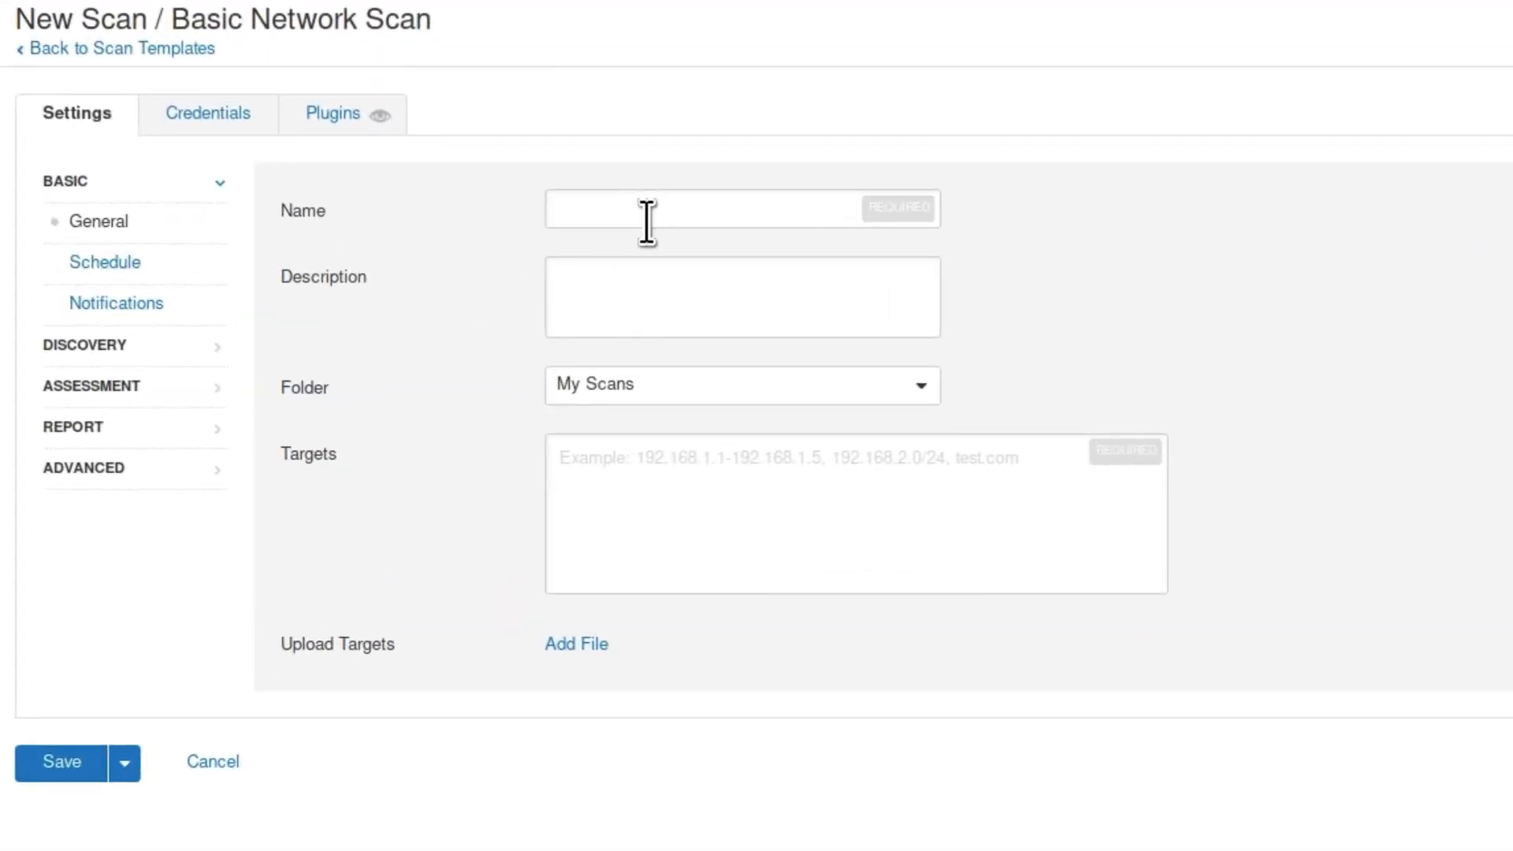
click(647, 223)
text(Windo)
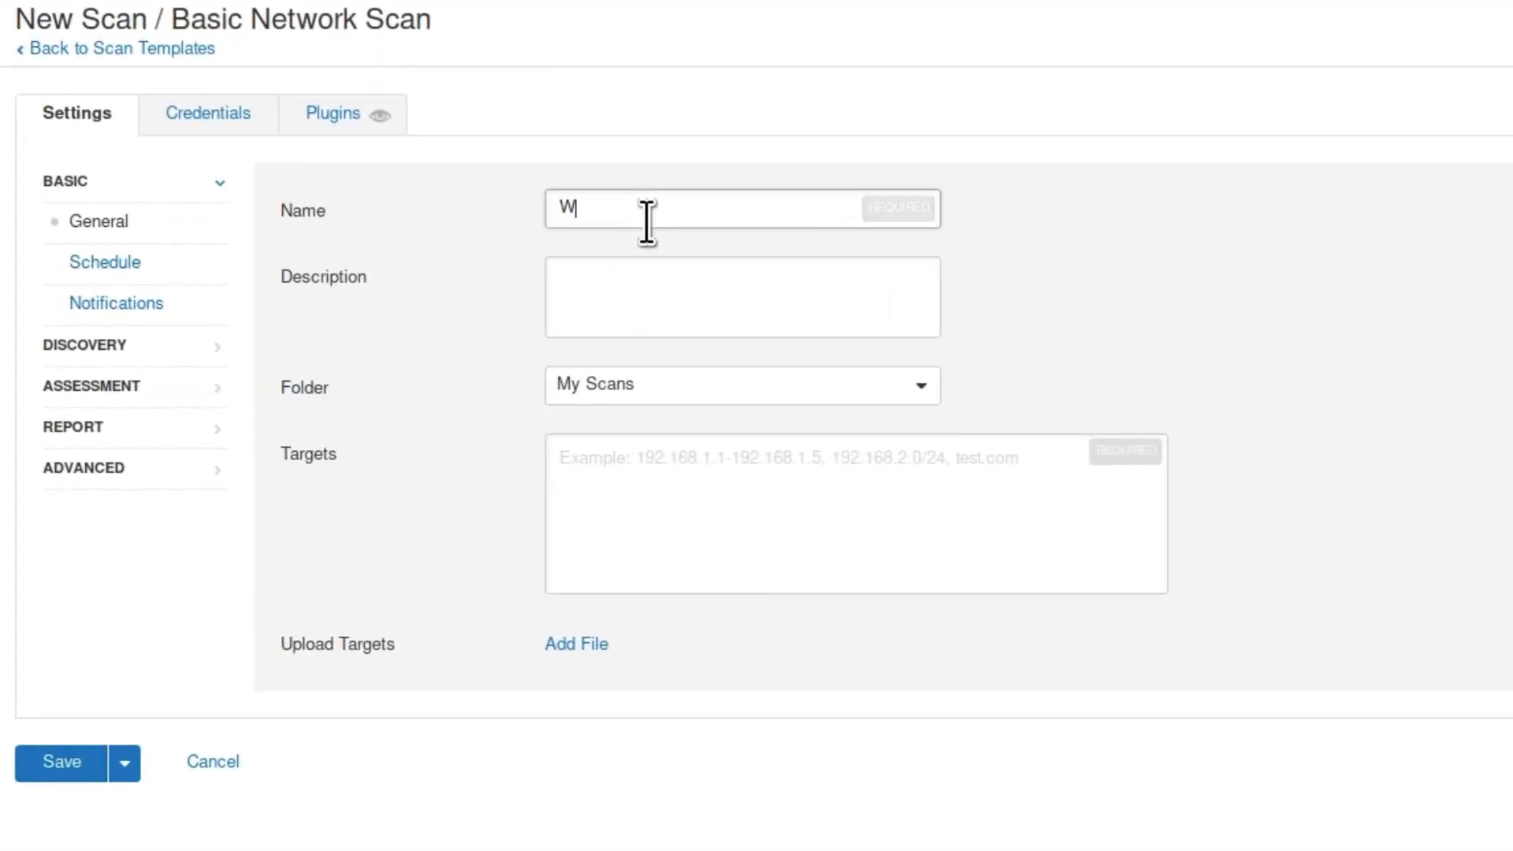
text(ws 7)
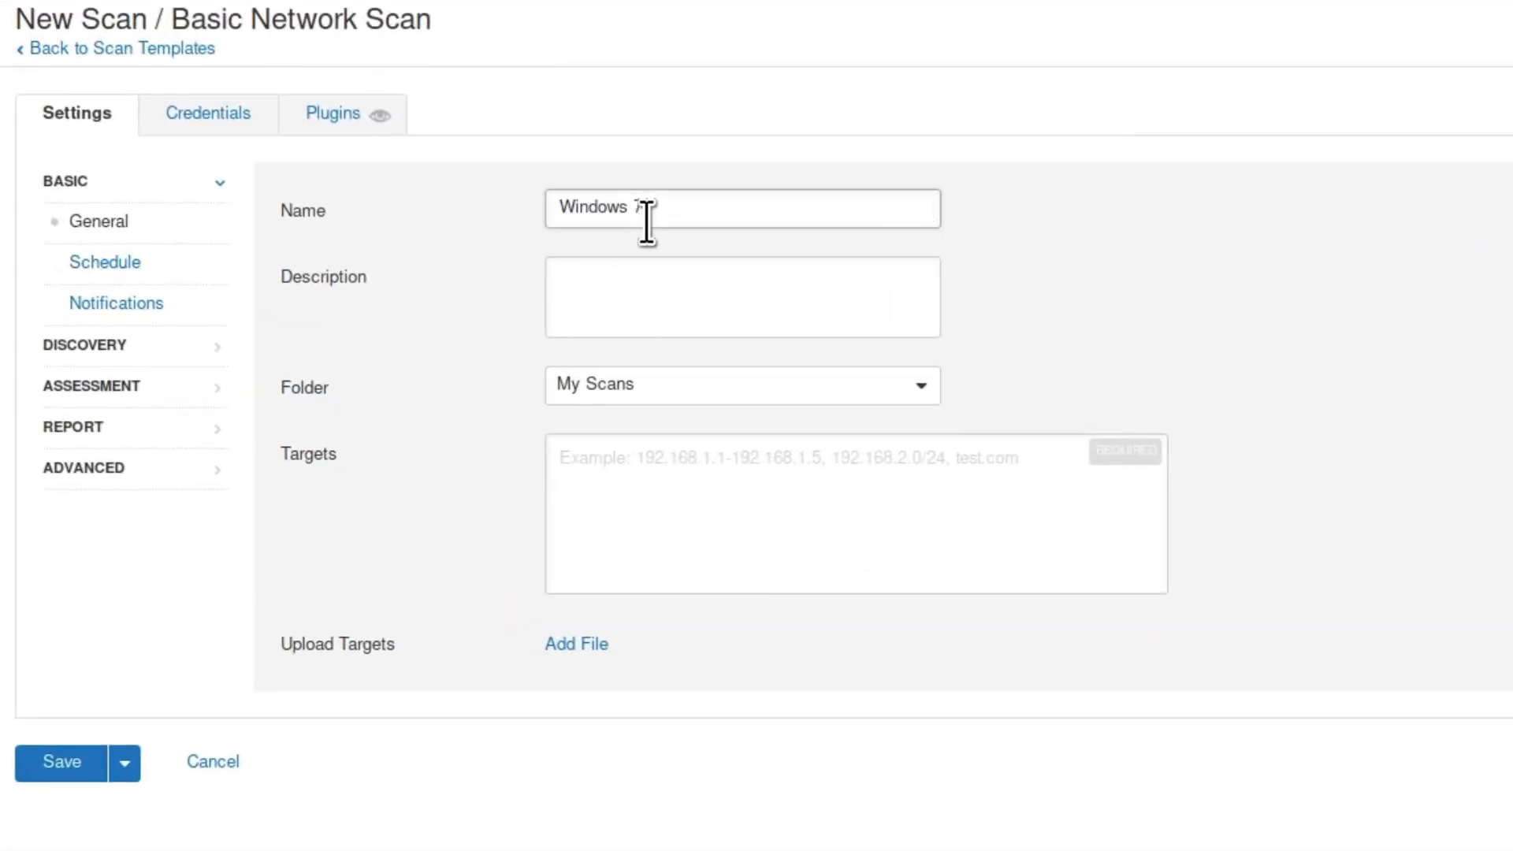
- Set the scan target to the Windows 7 machine's IPv4 address, 192.168.1.6
click(699, 487)
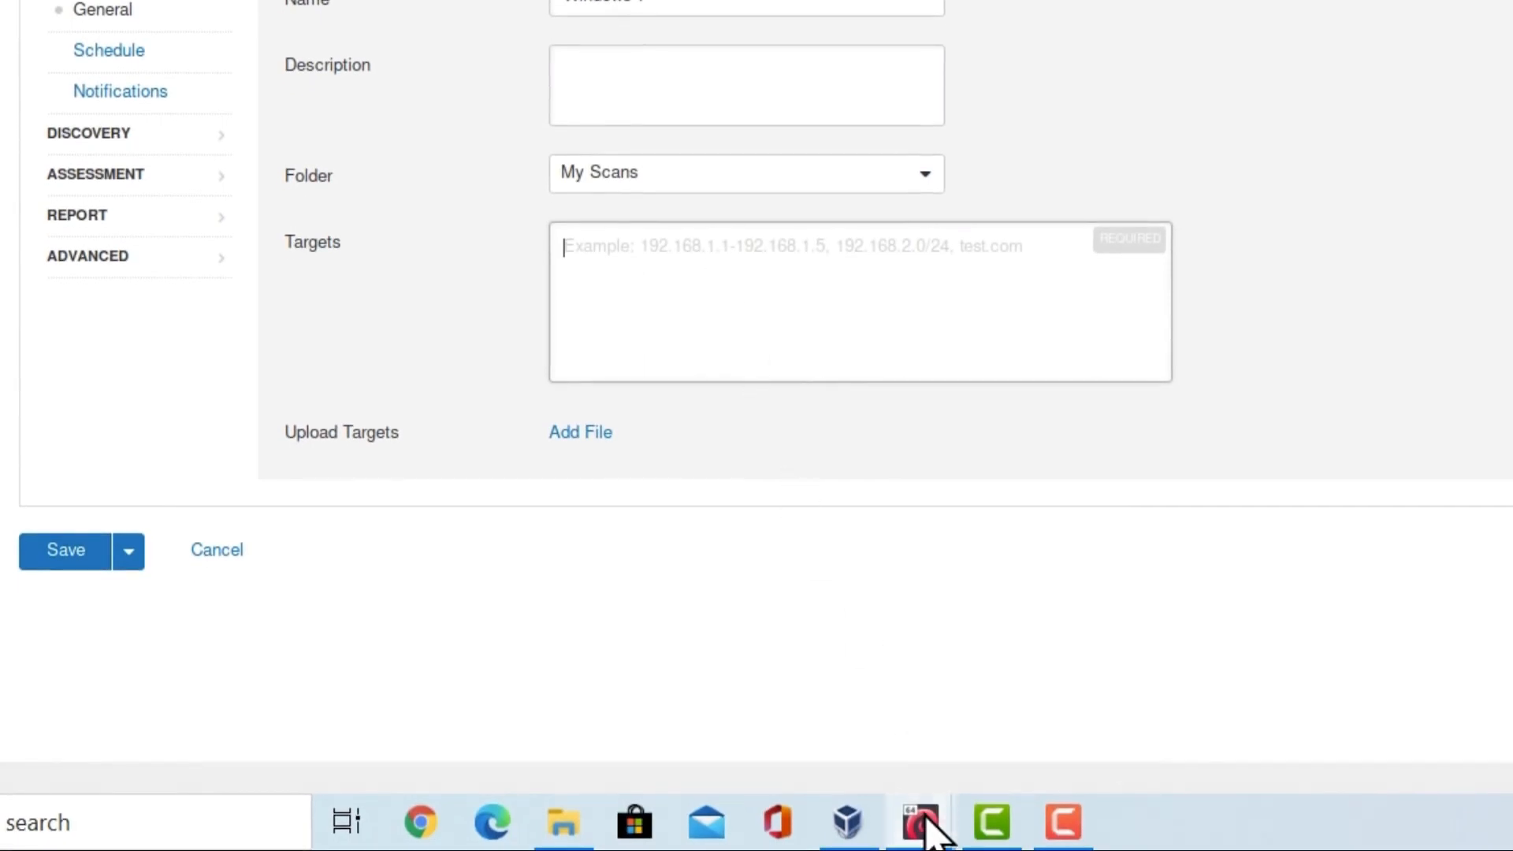
click(1080, 753)
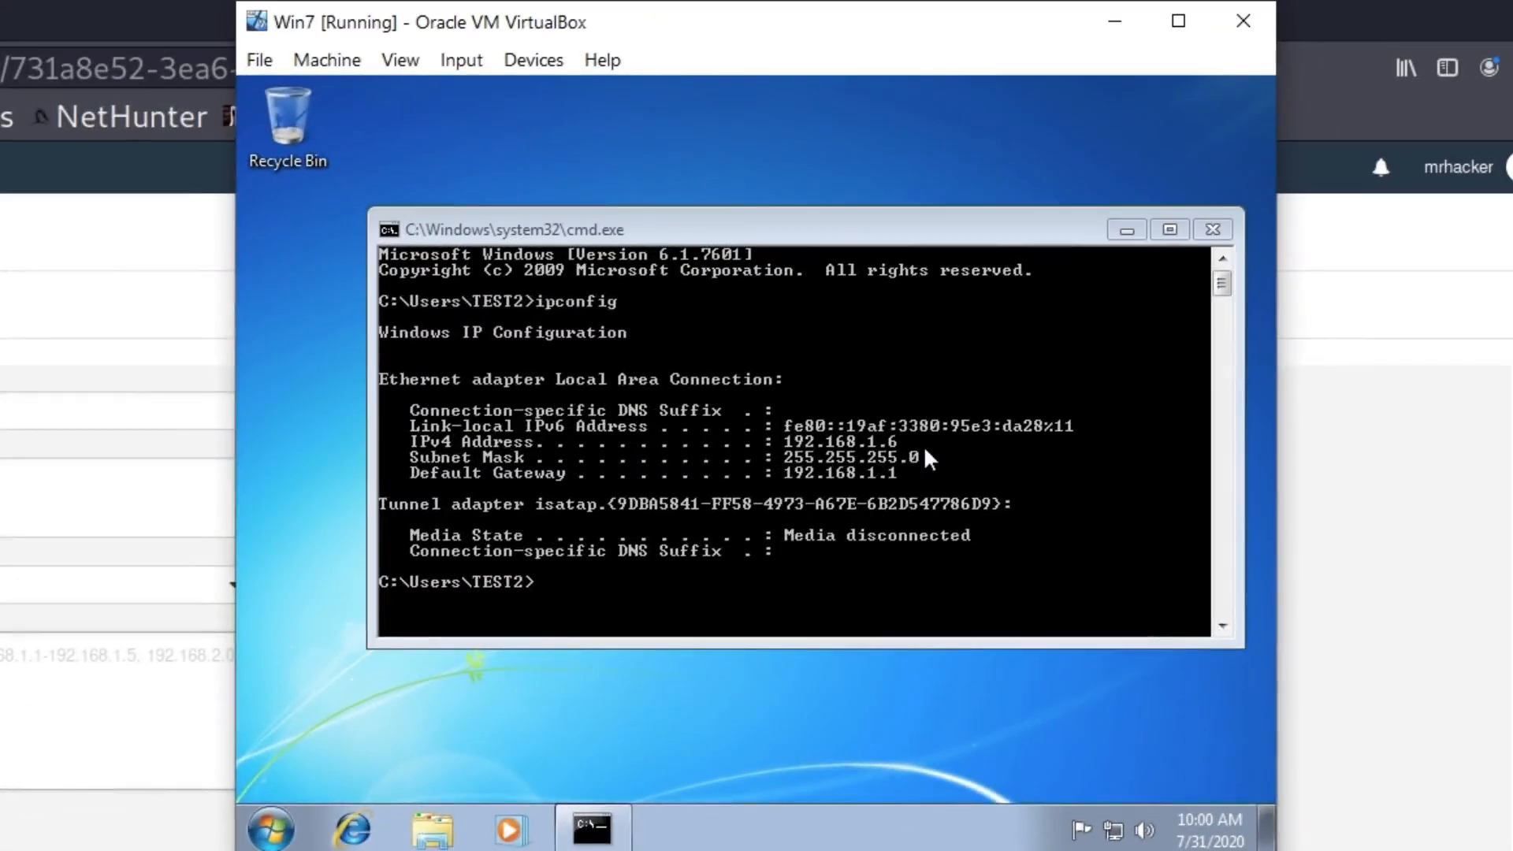
click(5, 713)
text(192.)
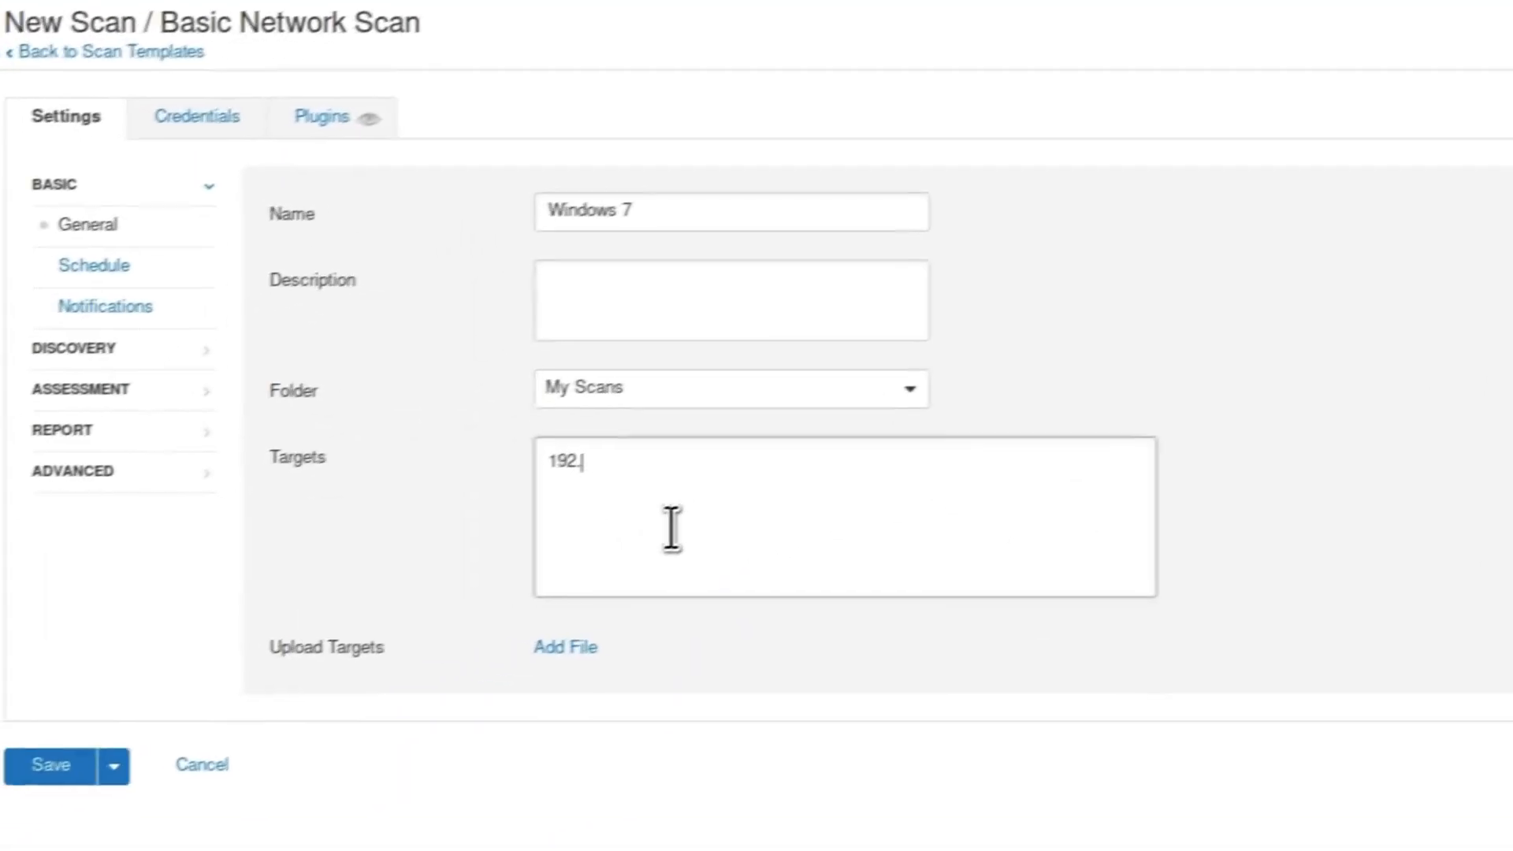
text(168.1.6)
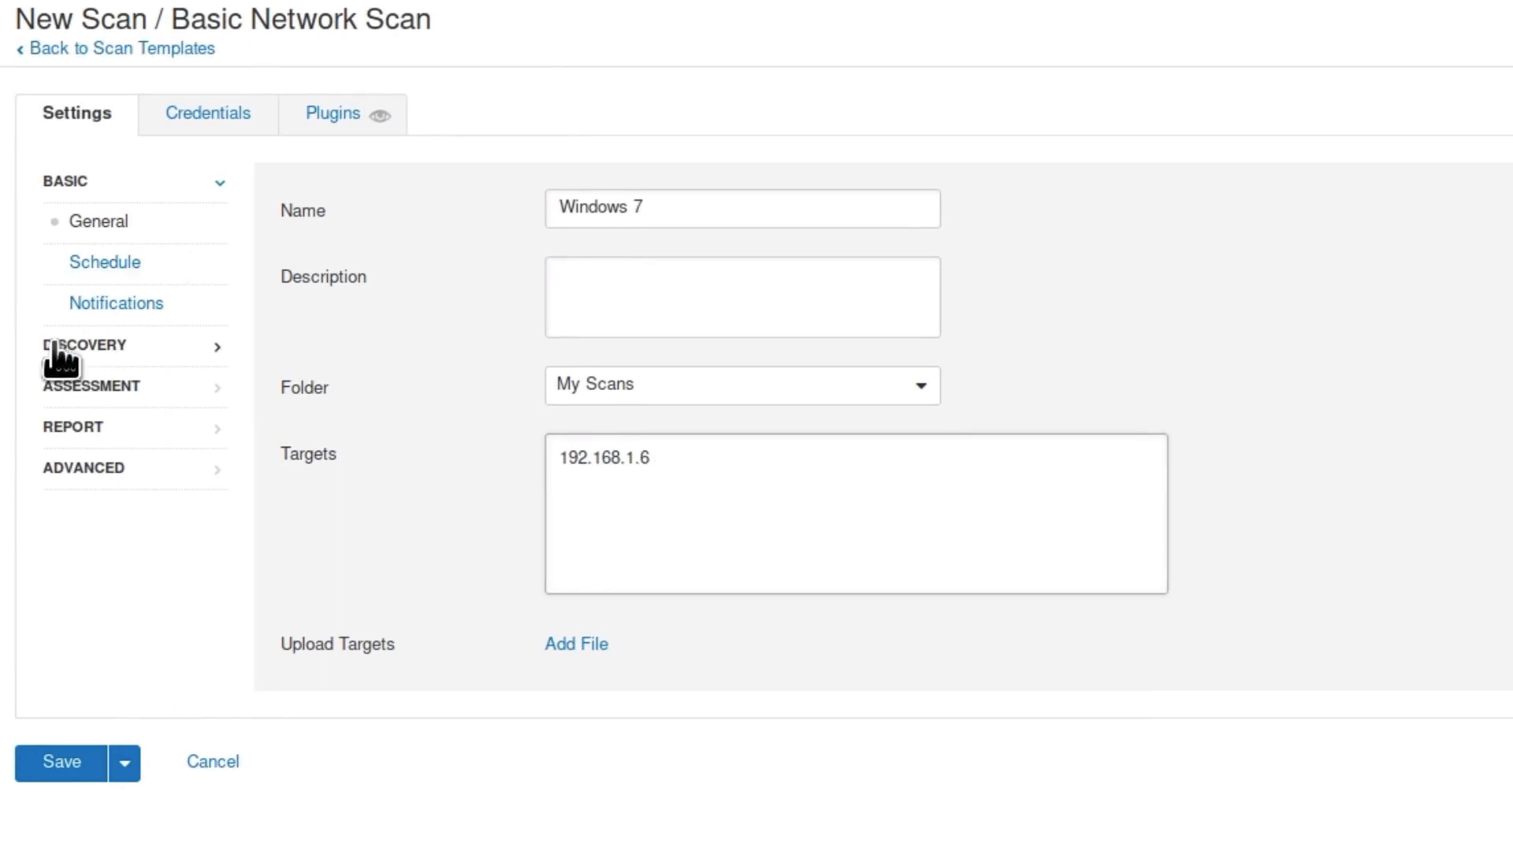
- Set the discovery scan type to Port scan (all ports)
click(232, 339)
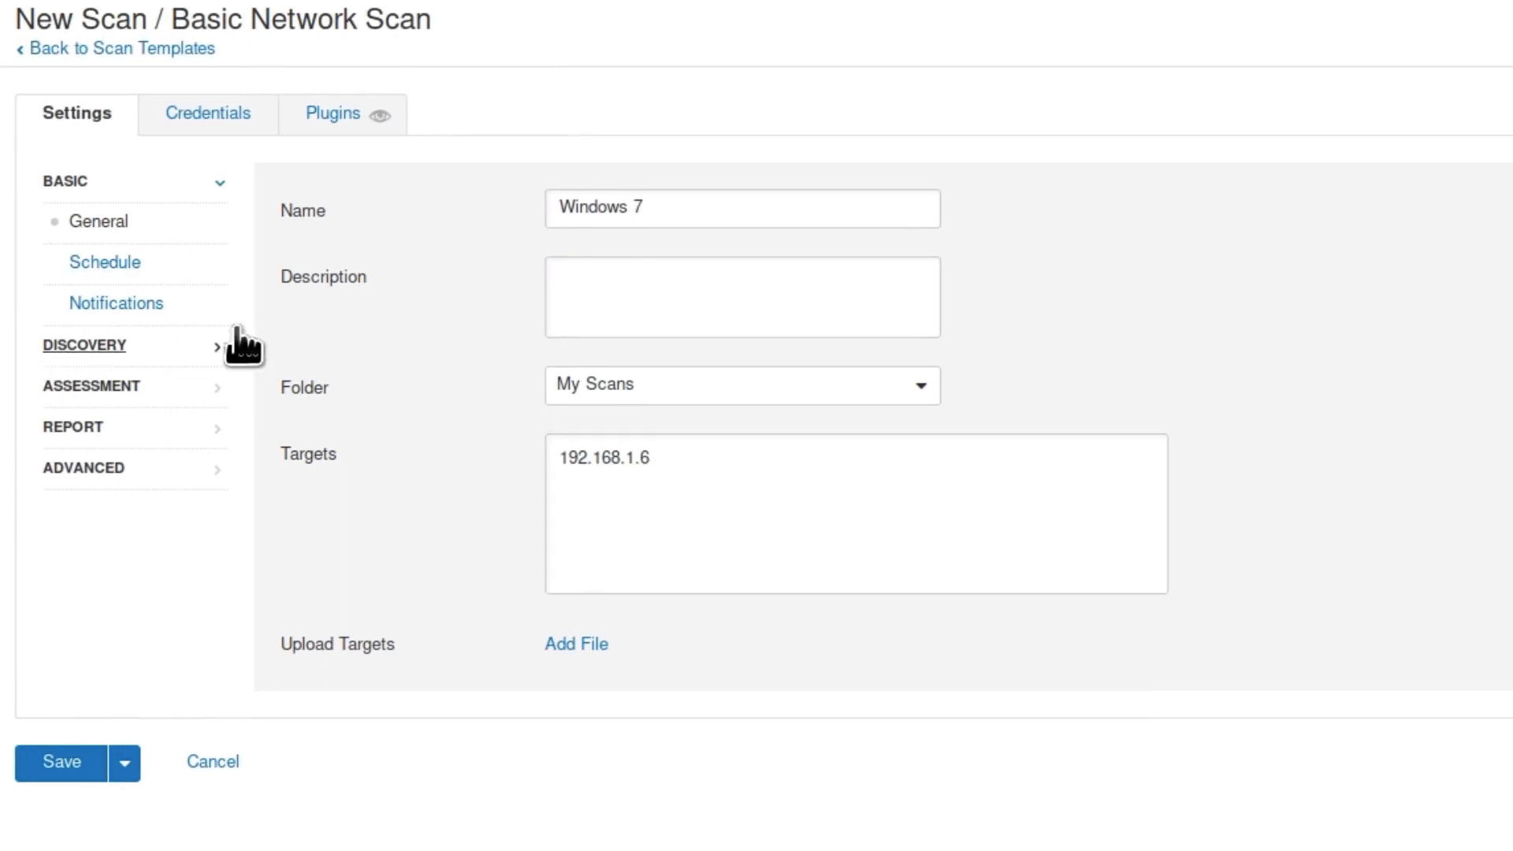
click(686, 211)
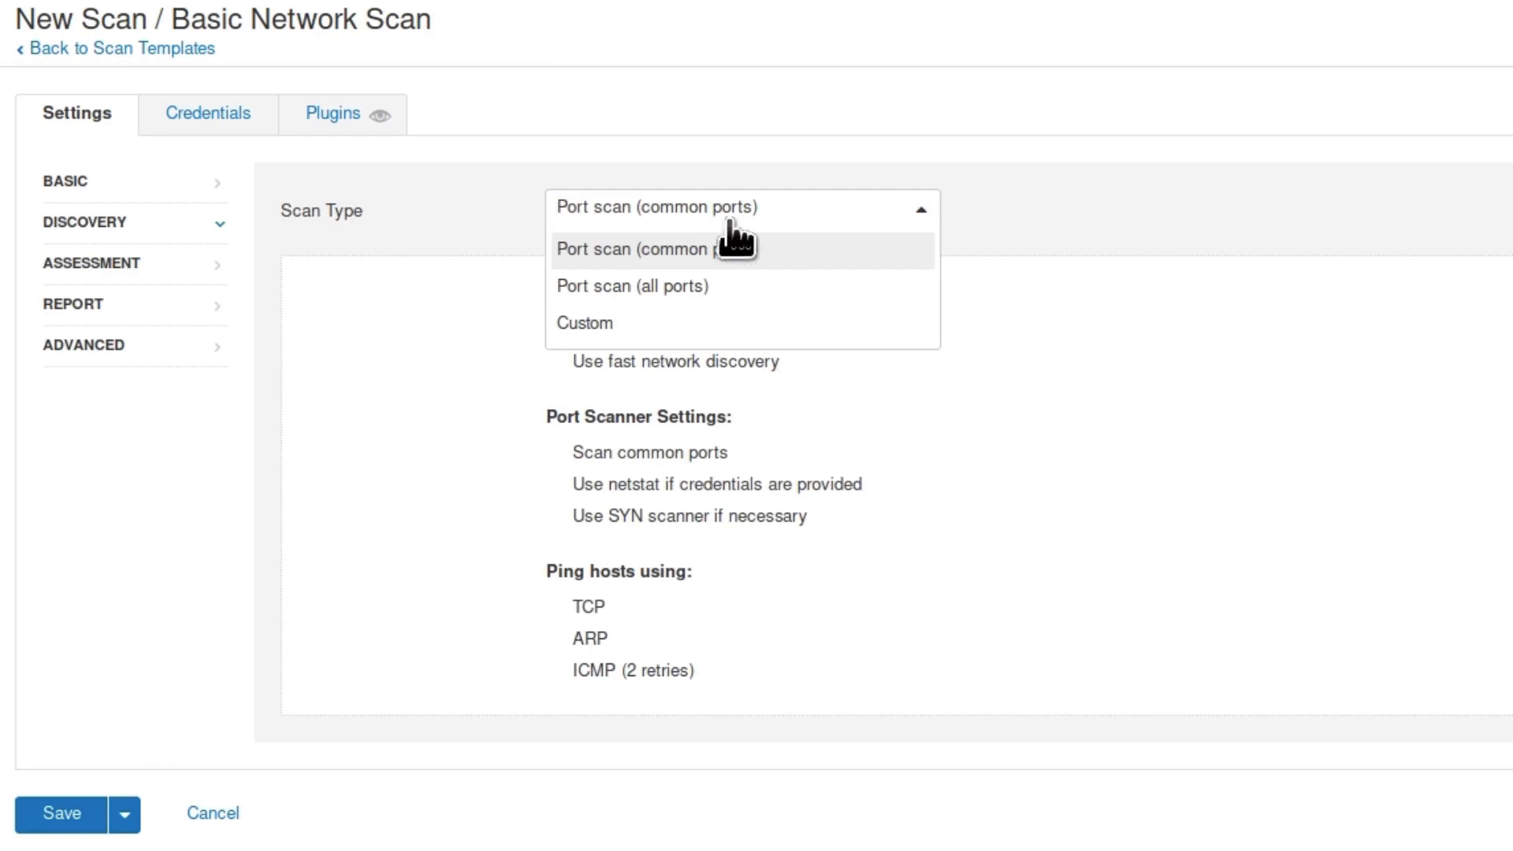
click(583, 286)
- Set the assessment scan type to Scan for known web vulnerabilities
click(119, 262)
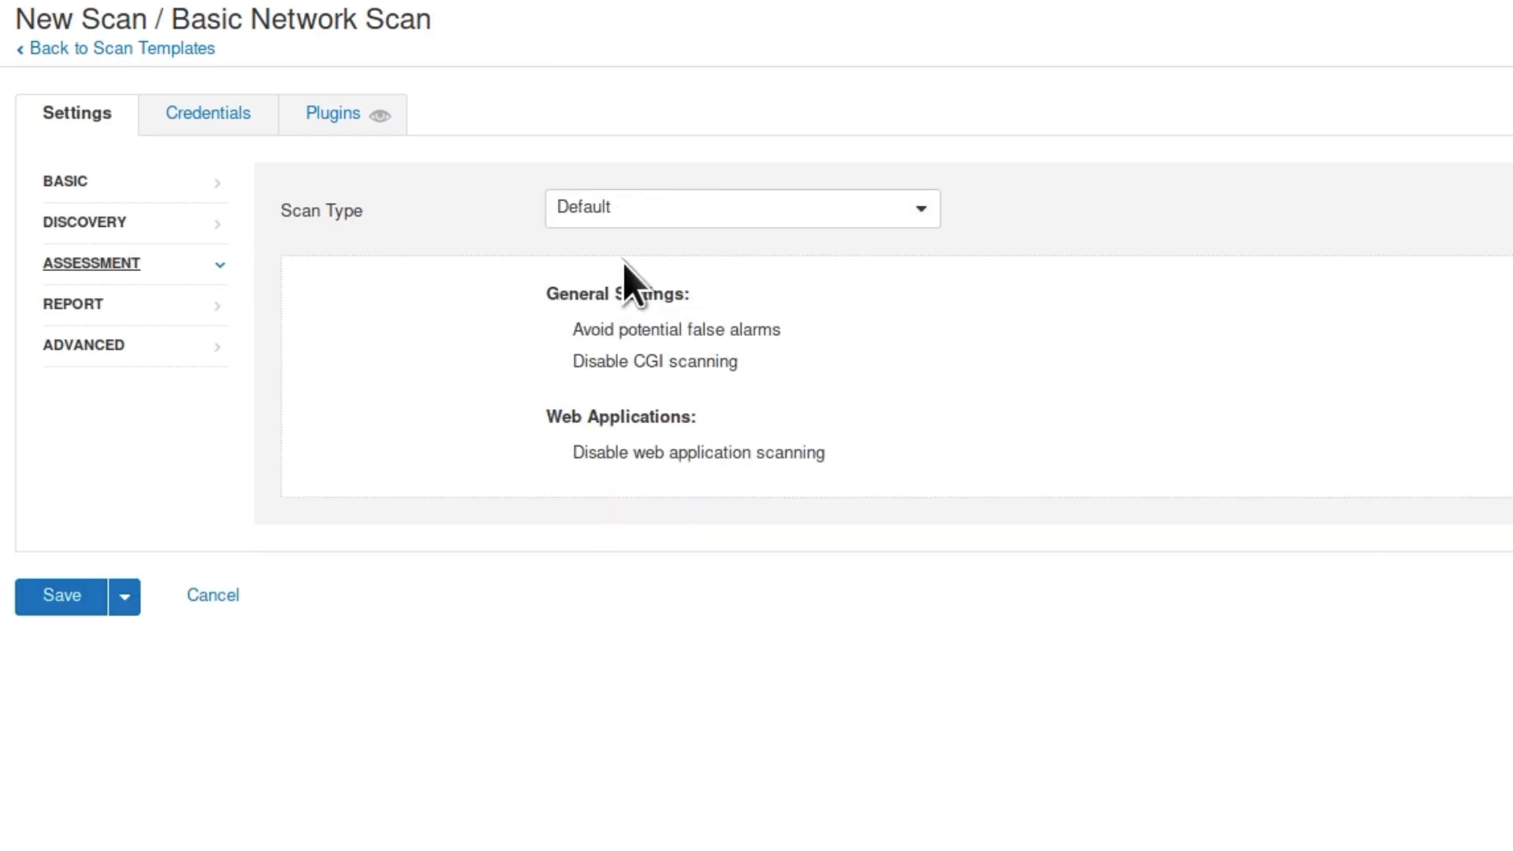
click(638, 209)
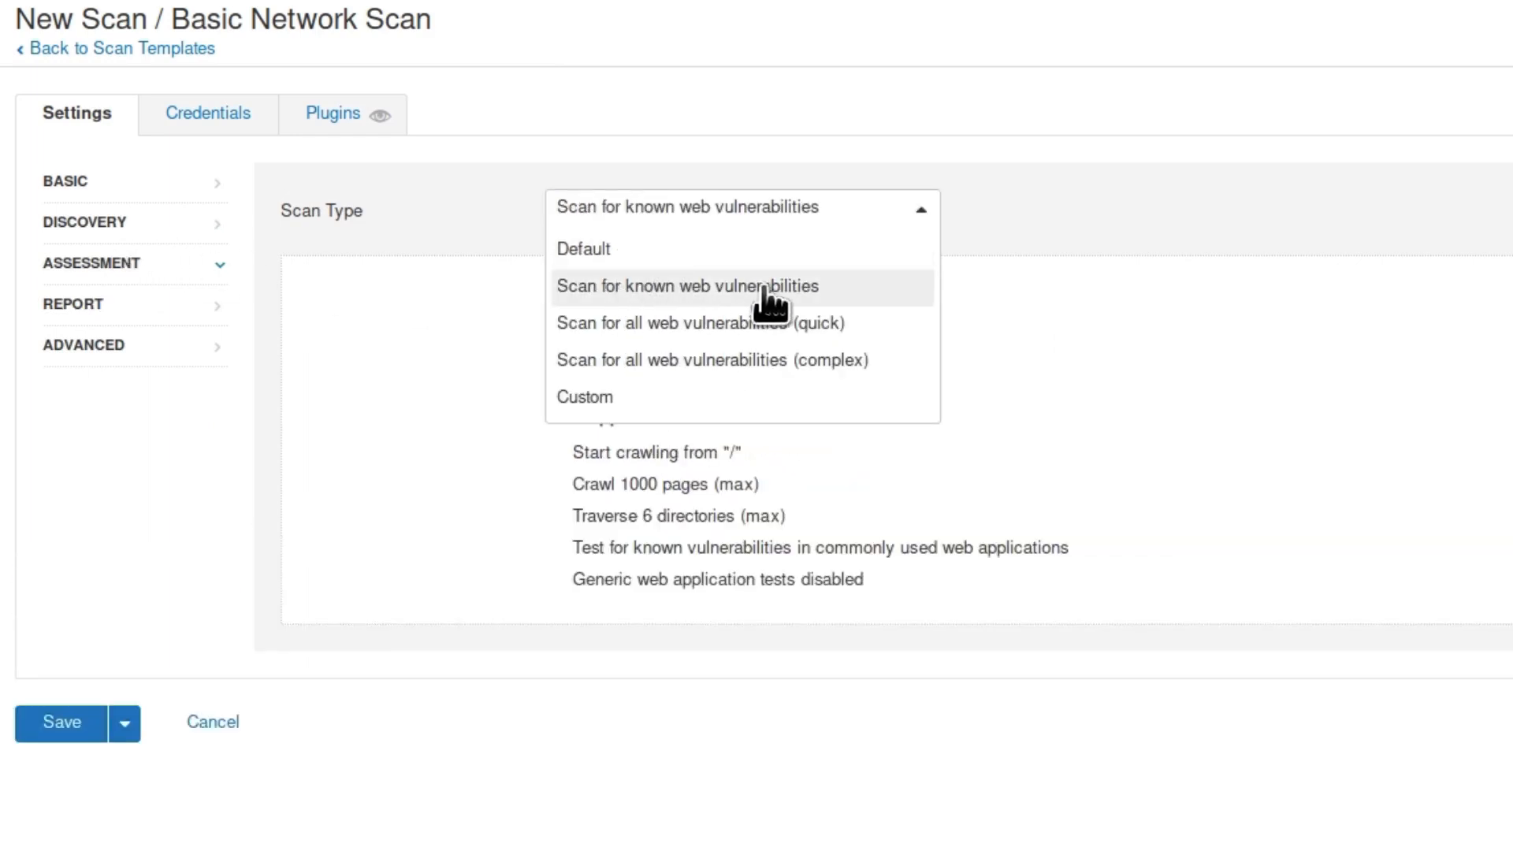
click(764, 289)
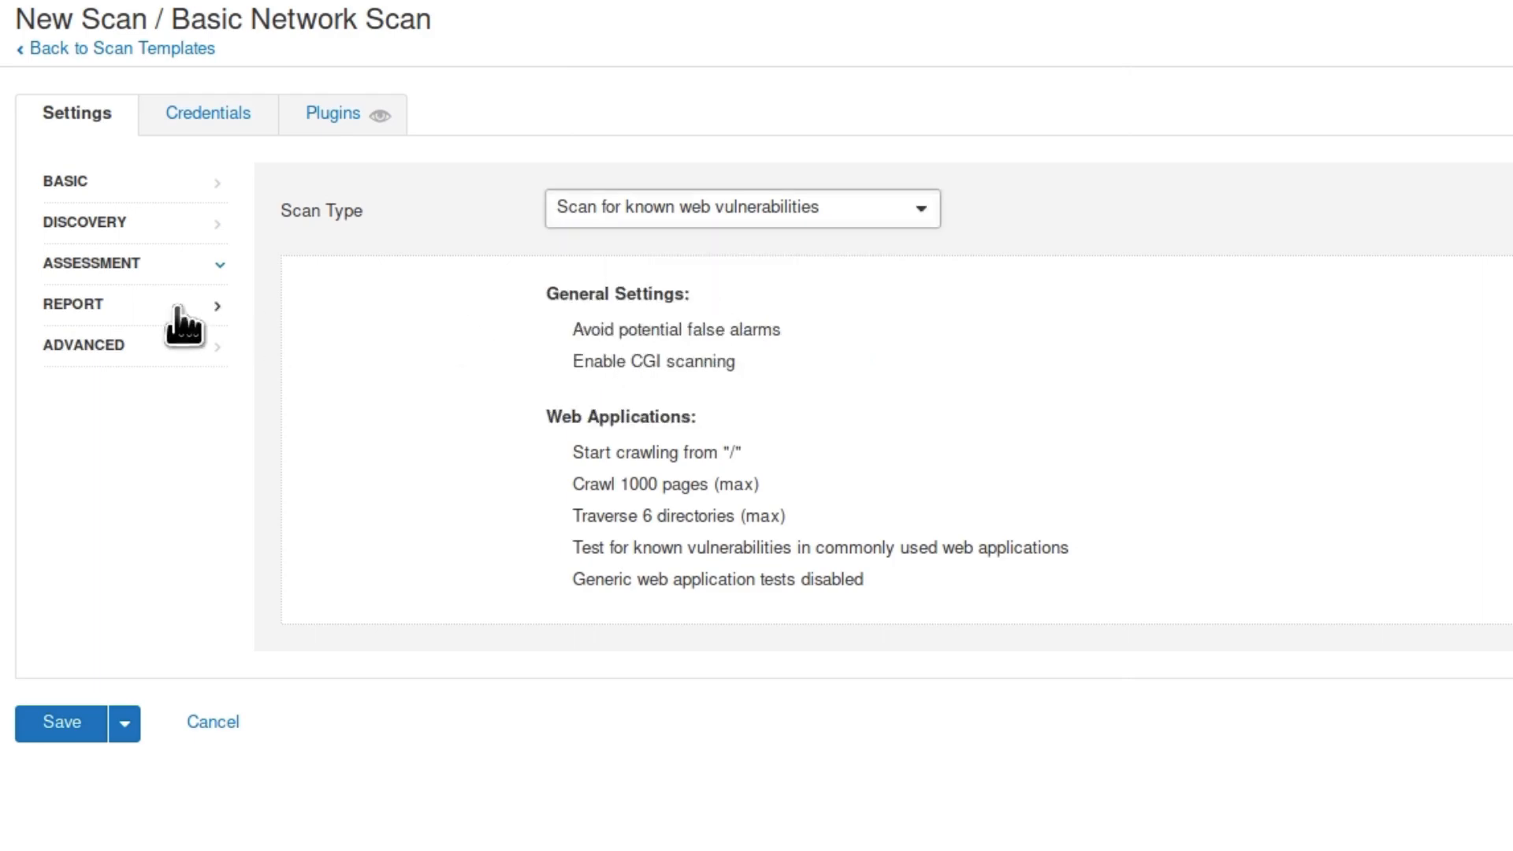
- Check the report and advanced settings, save the Windows 7 scan and launch it
click(131, 304)
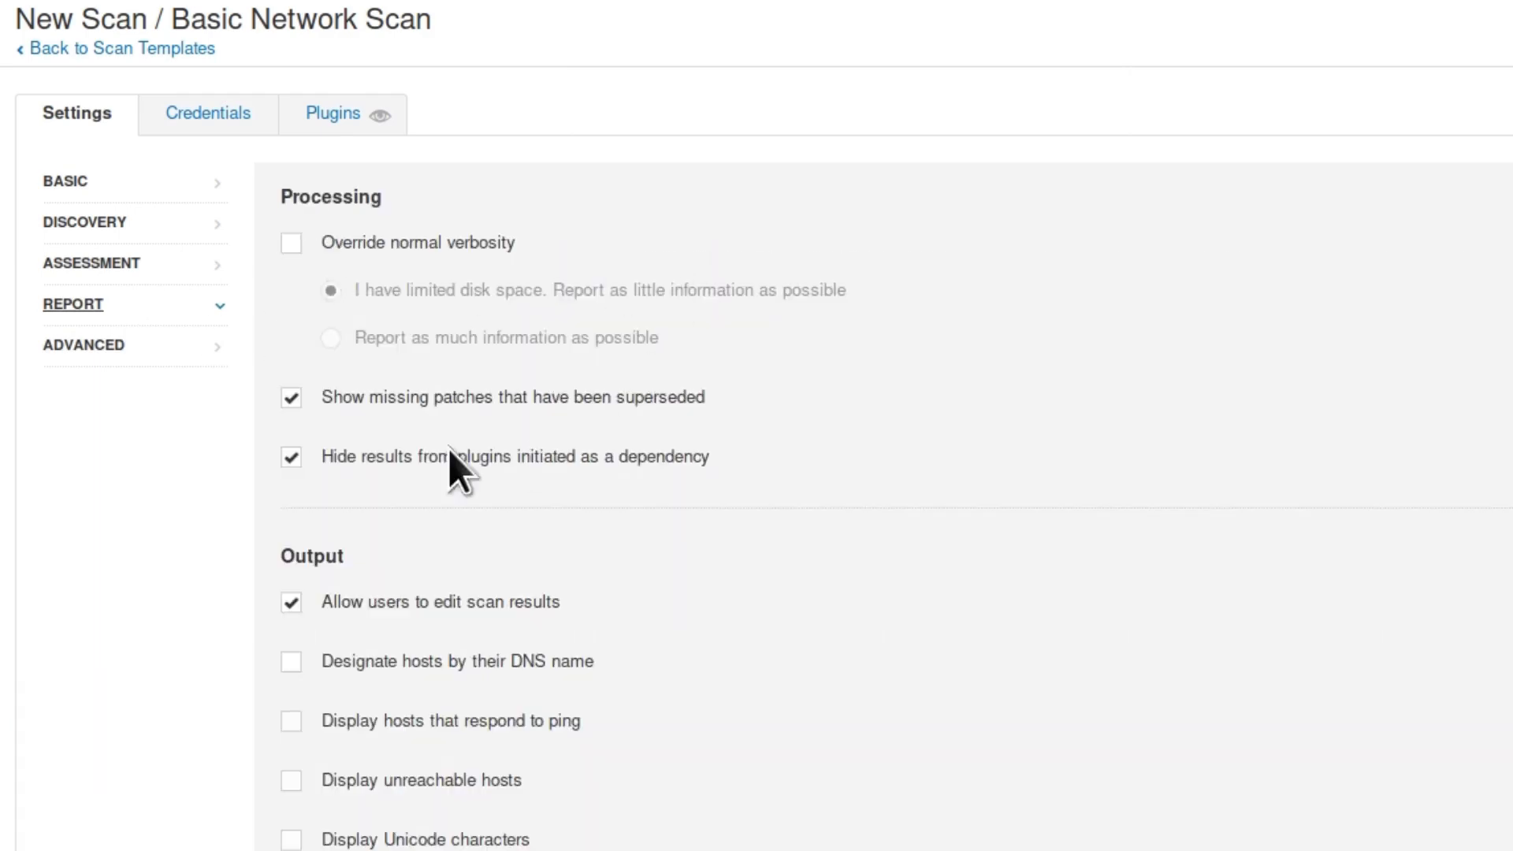
click(79, 345)
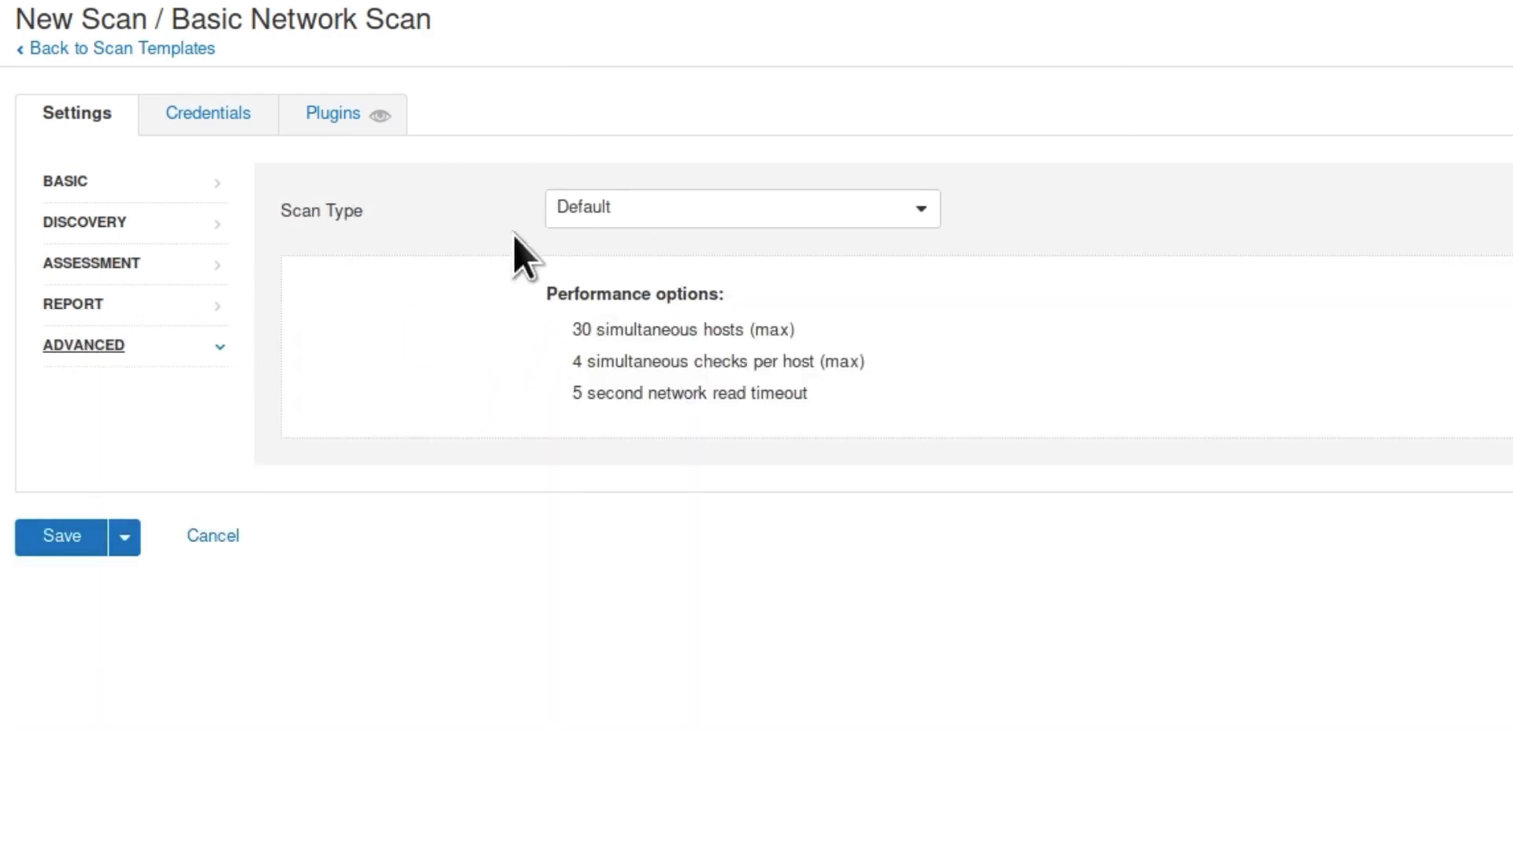
click(50, 537)
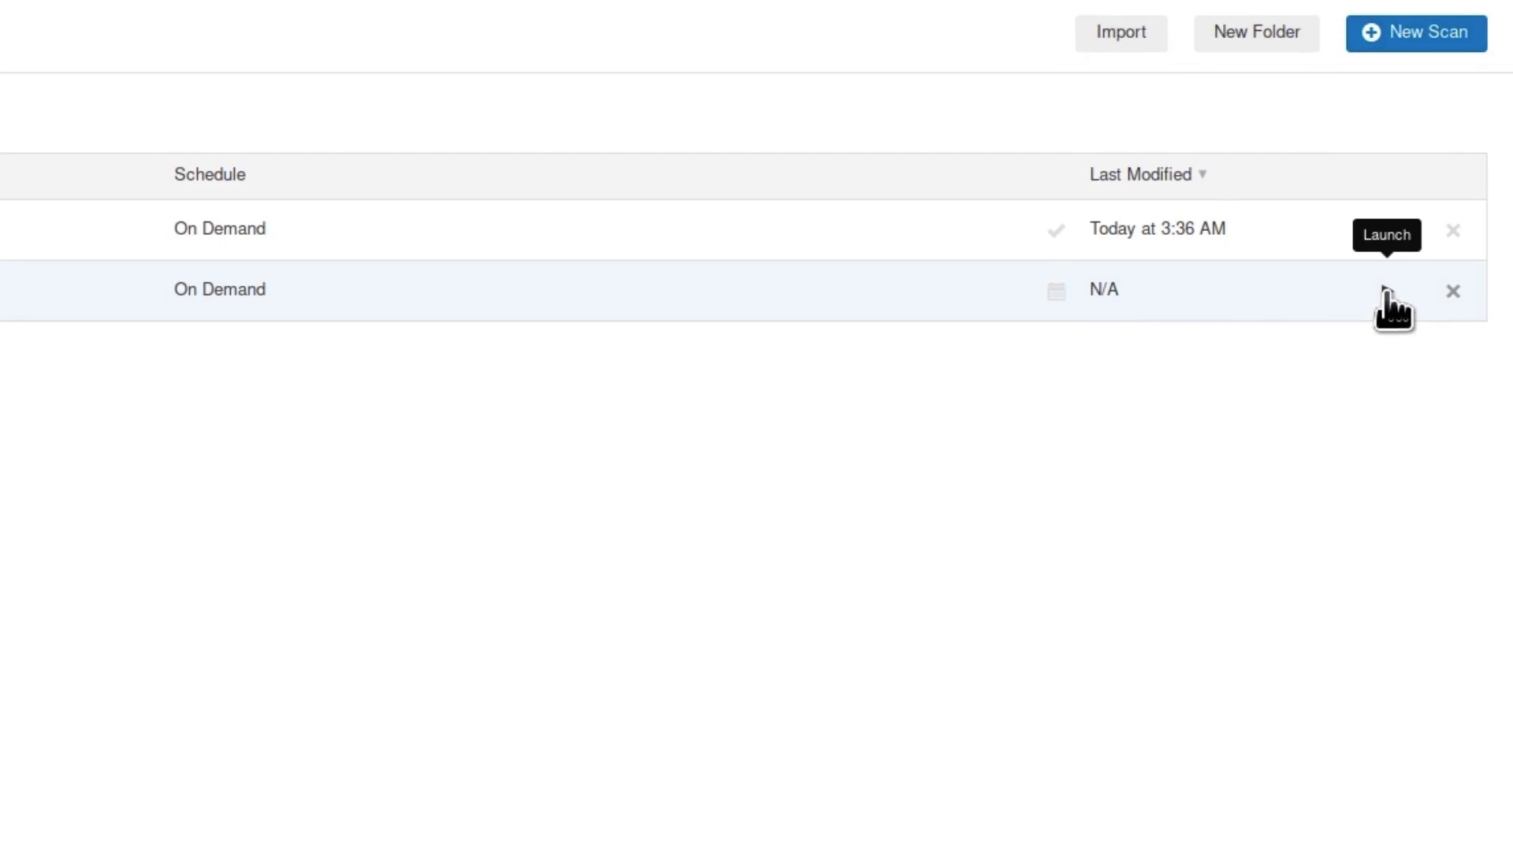
click(1386, 290)
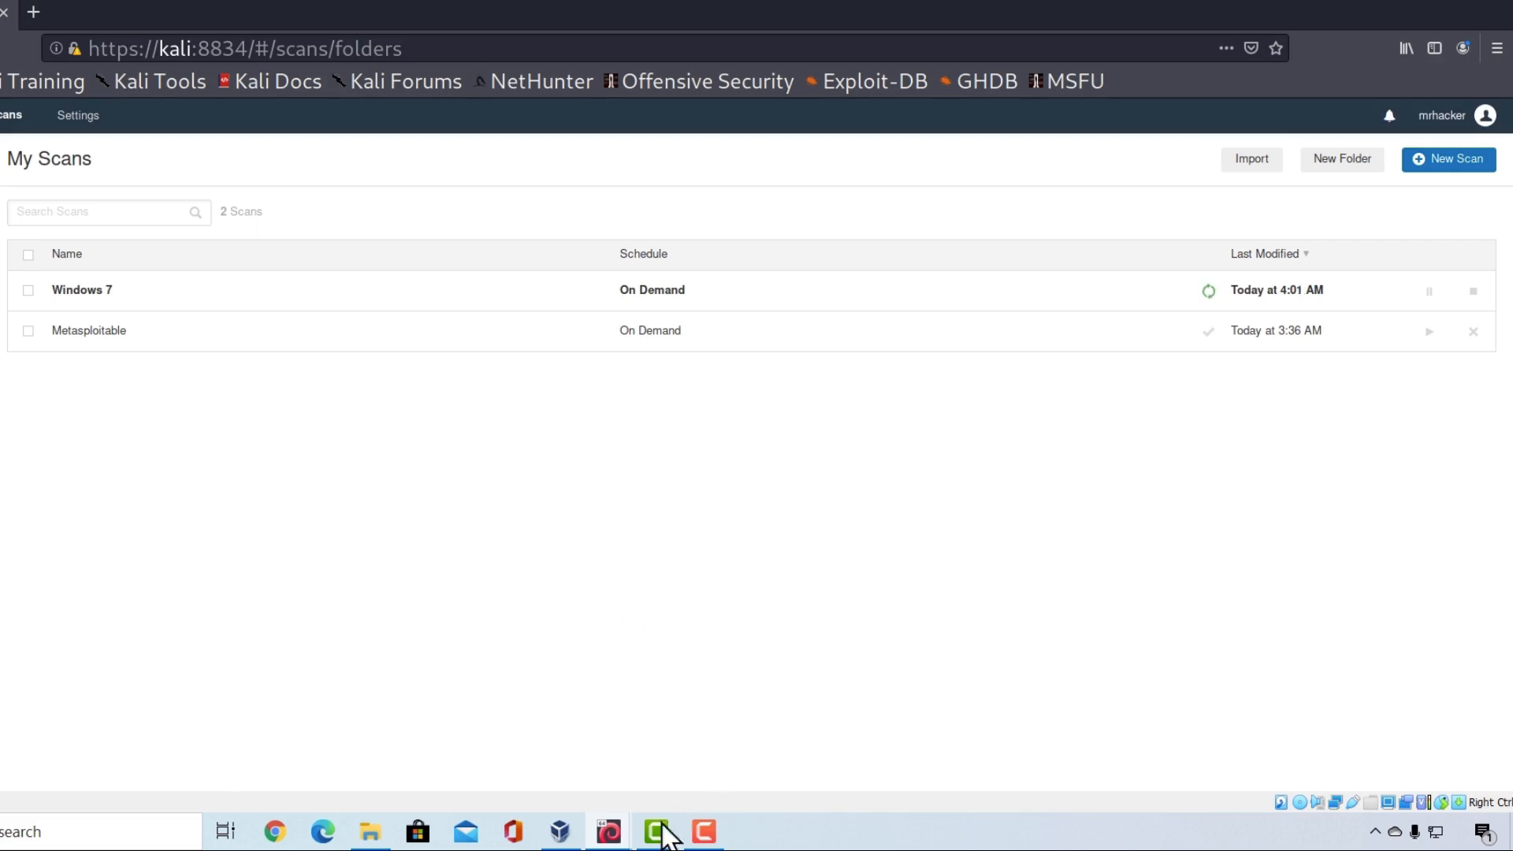
- View the Windows 7 virtual machine during the scan and return to the Nessus scan list
click(609, 831)
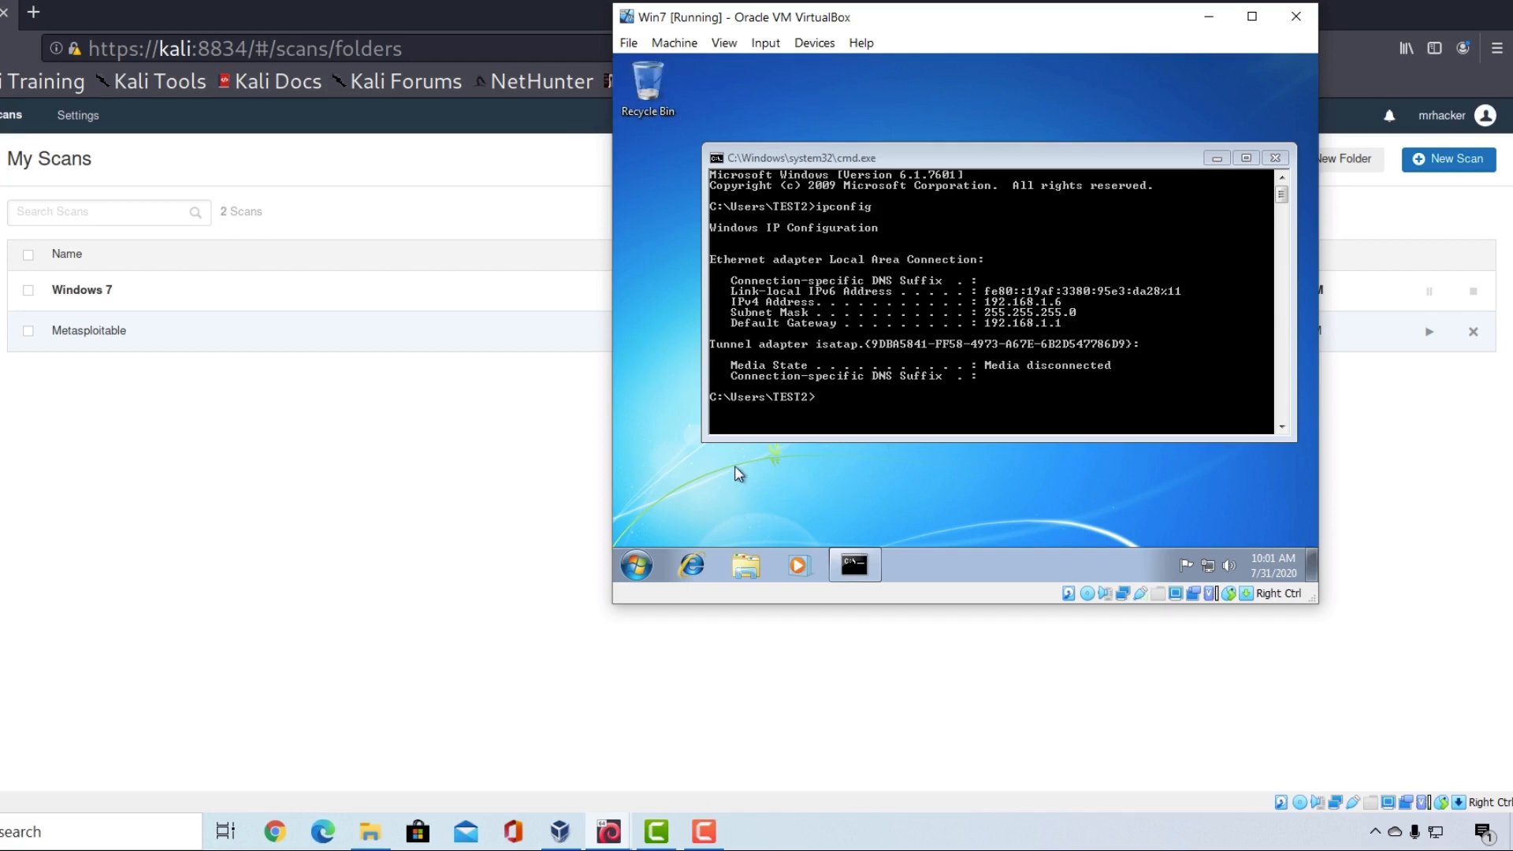
click(290, 505)
click(392, 288)
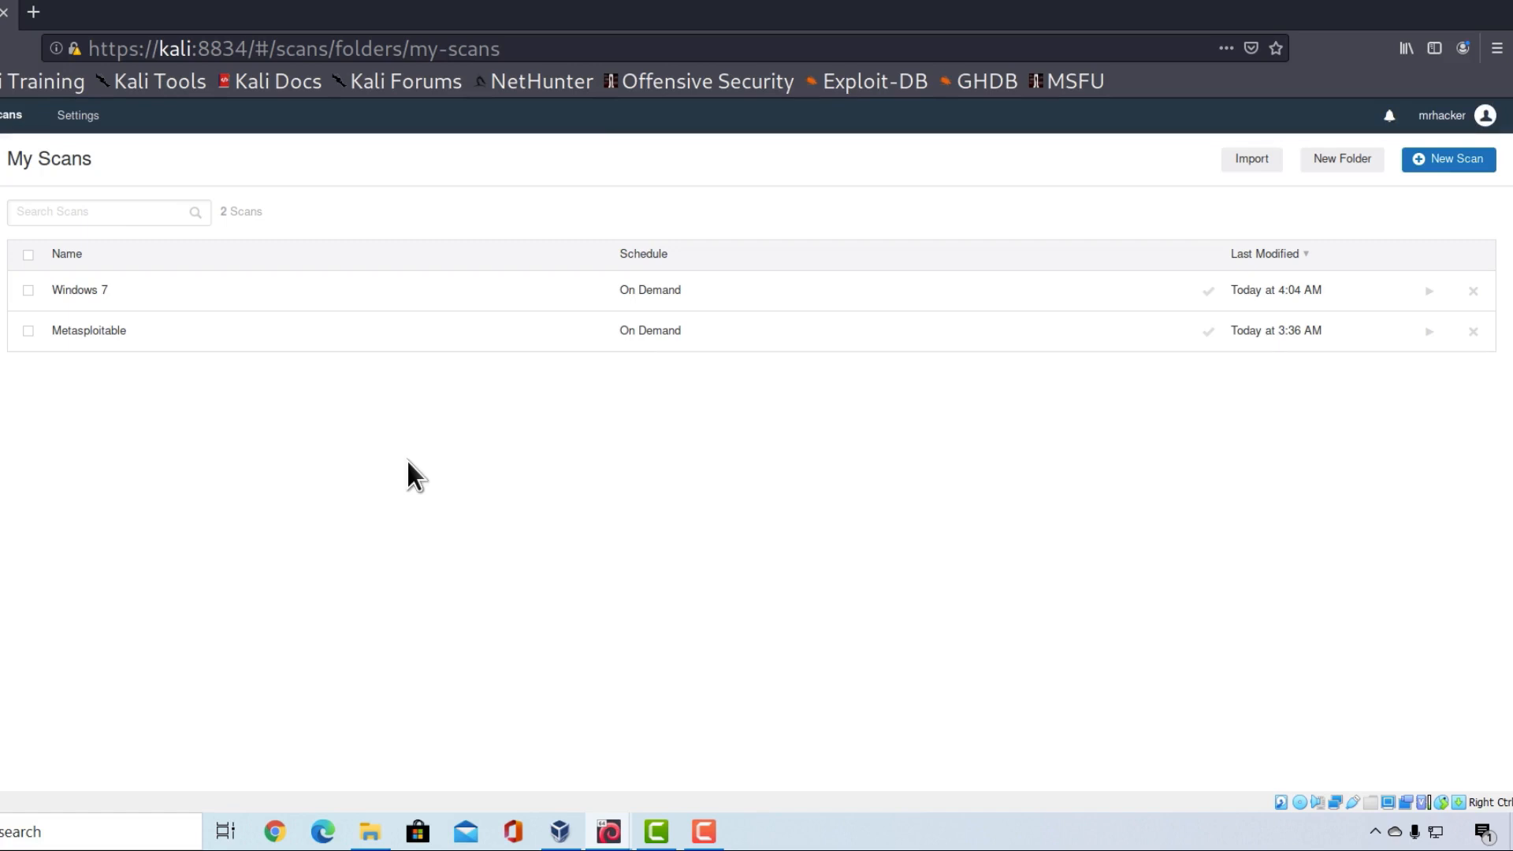
- Open the Windows 7 scan results for host 192.168.1.6 and expand the Windows-family Microsoft Windows (Multiple Issues) group
click(252, 295)
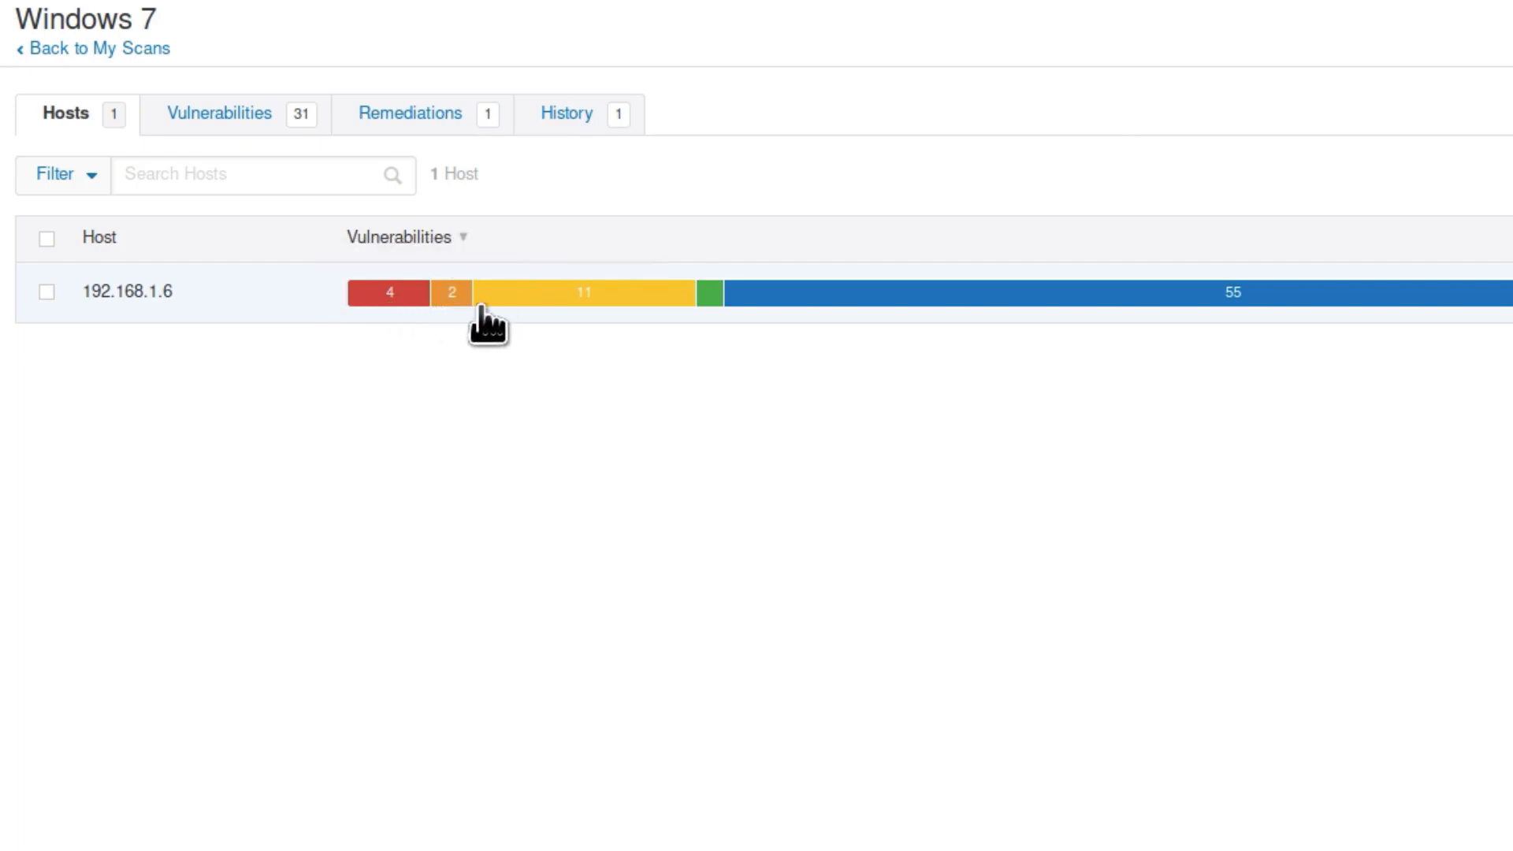
mouse_move(452, 305)
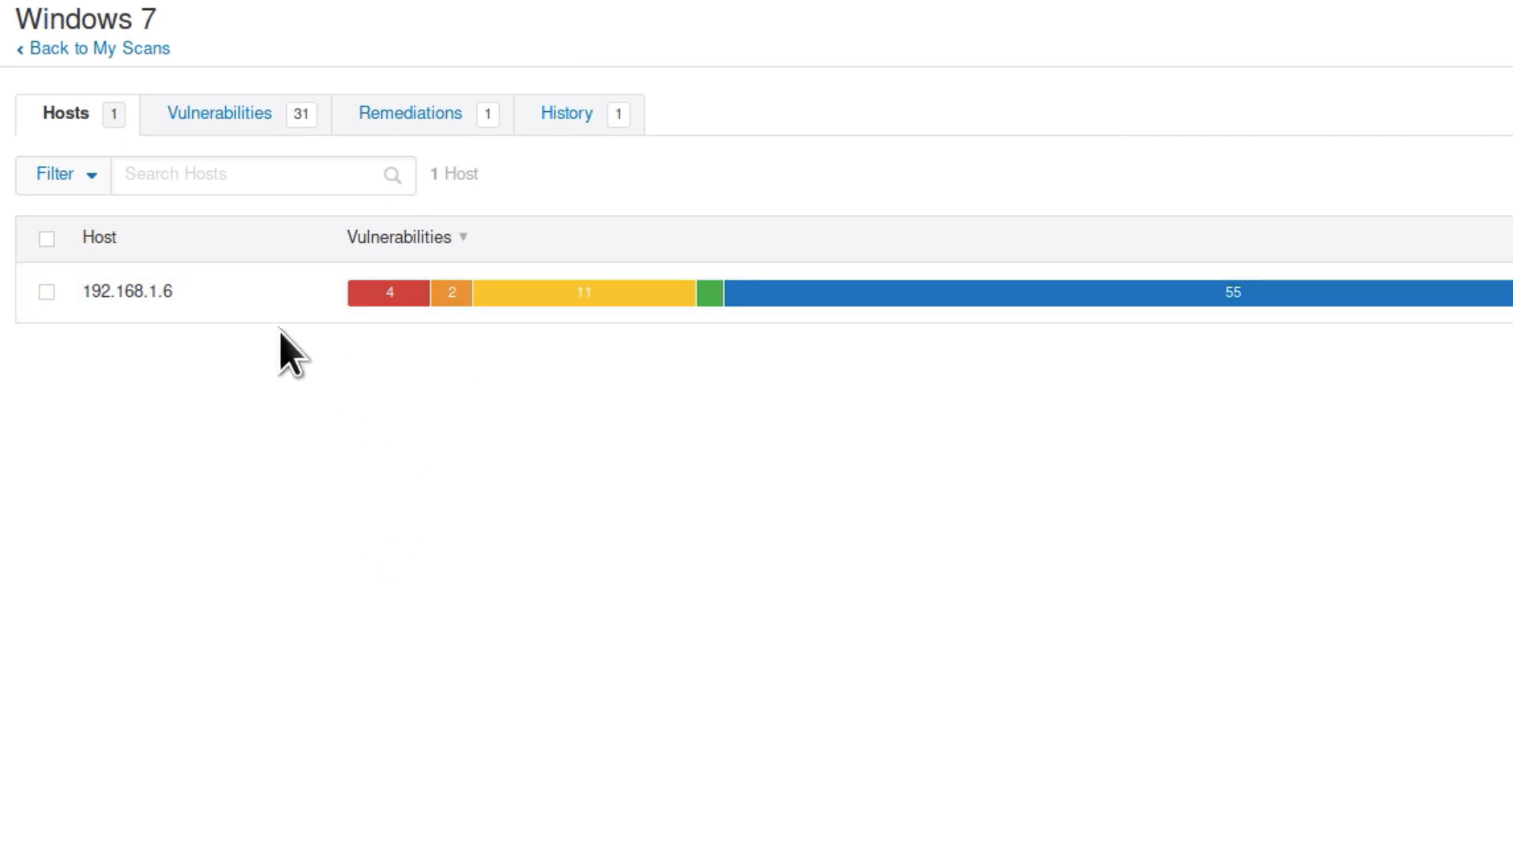
click(248, 304)
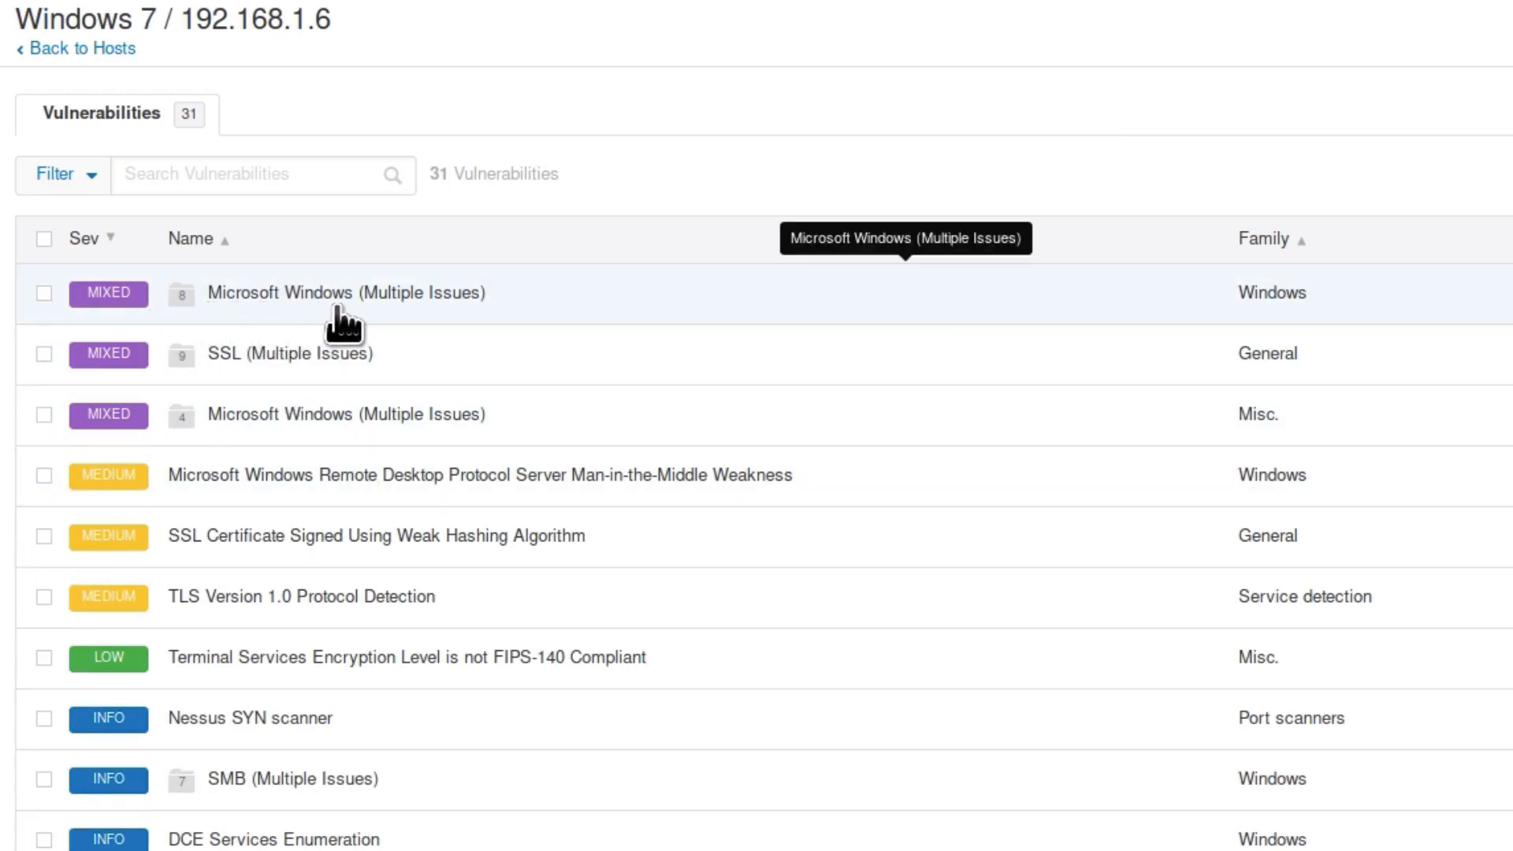
click(366, 309)
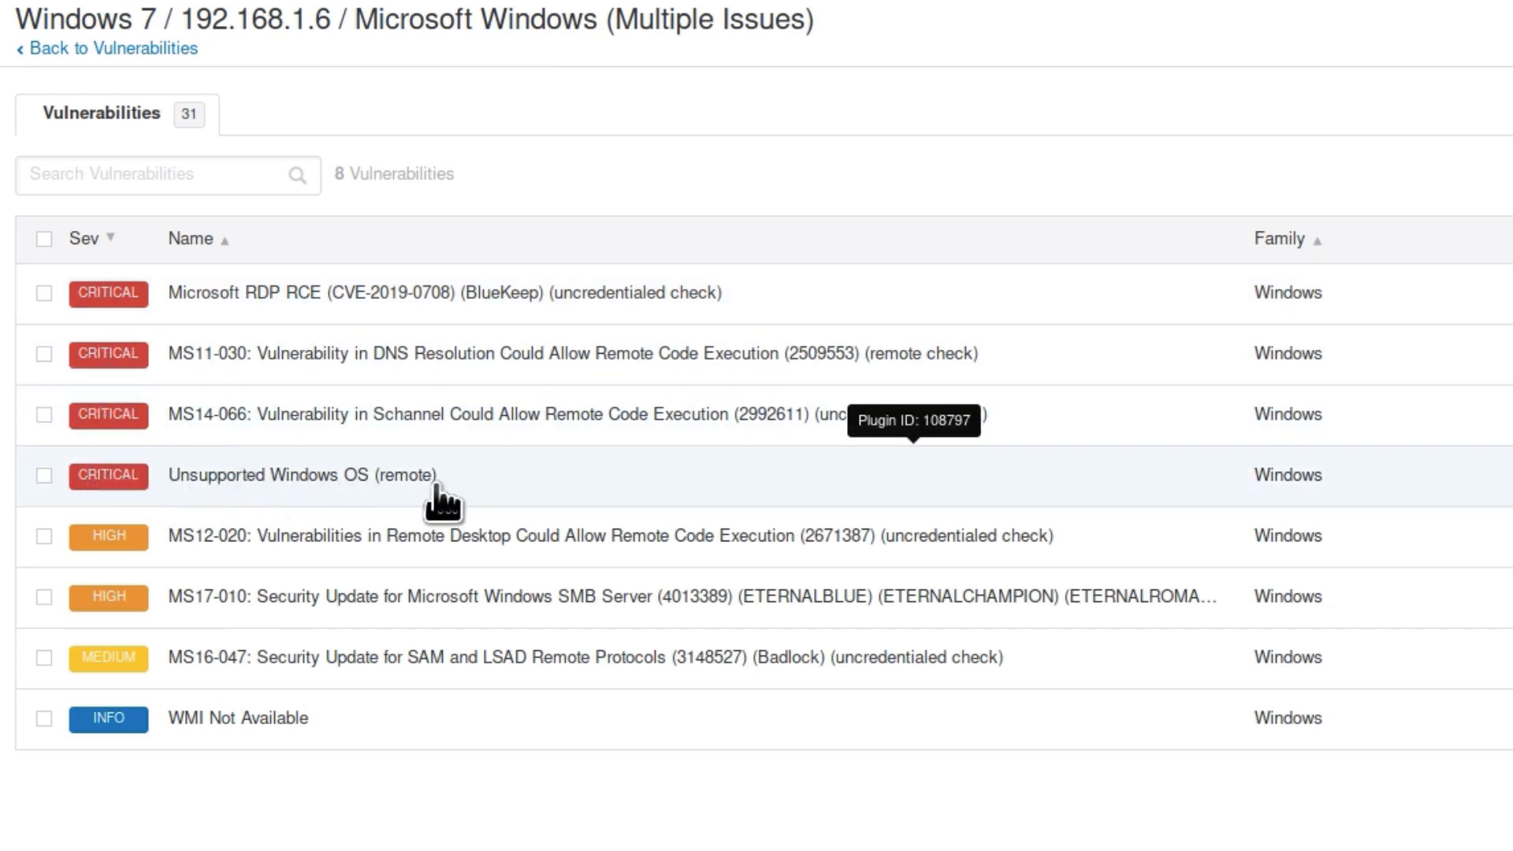
- Examine the Unsupported Windows OS finding and the MS14-066 Schannel finding, including its exploit and reference information
click(385, 476)
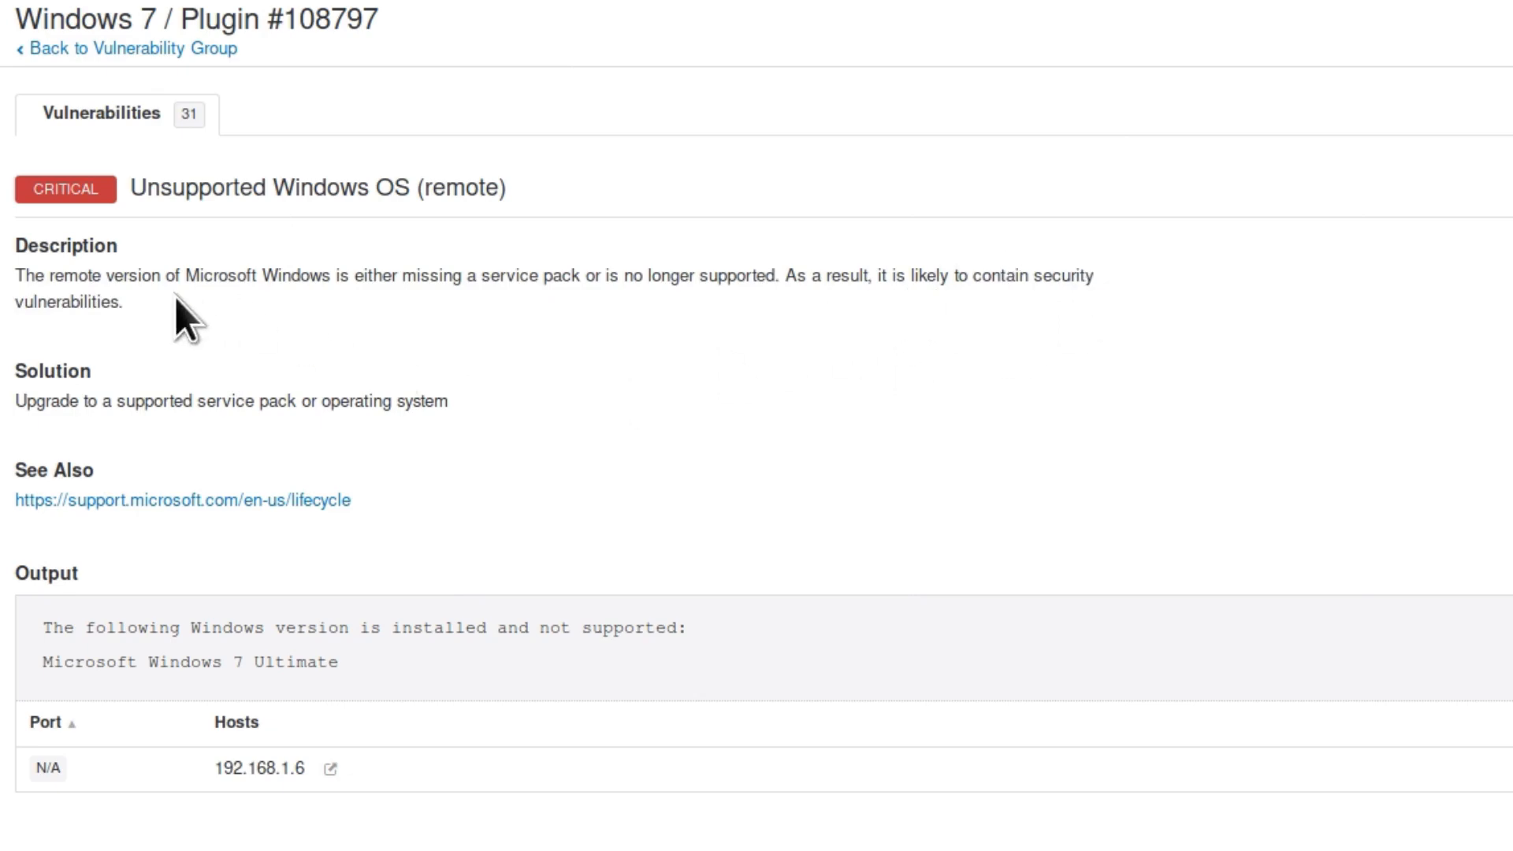
click(134, 49)
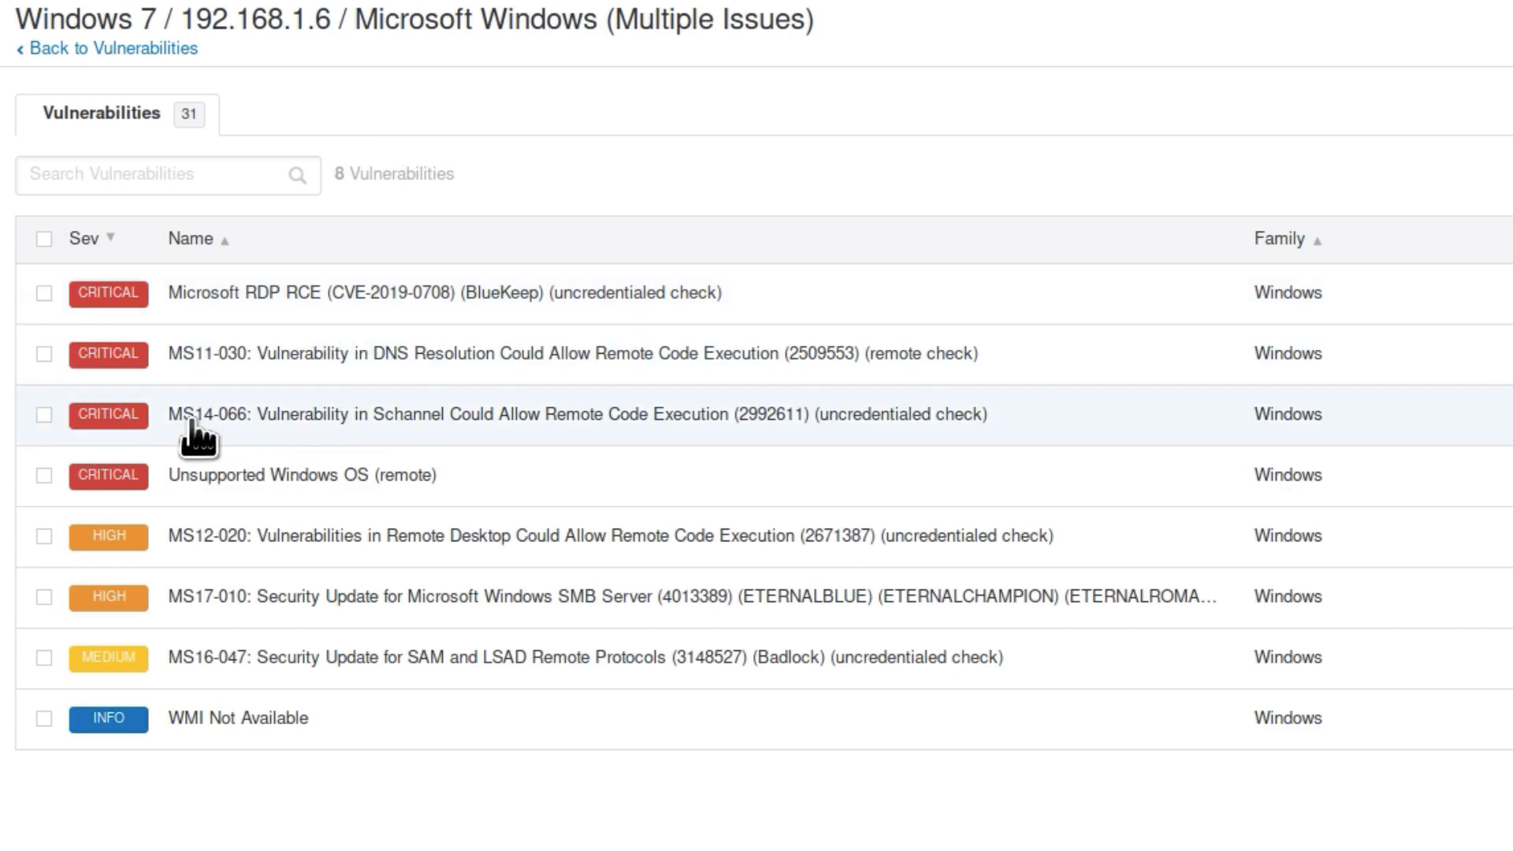
click(260, 435)
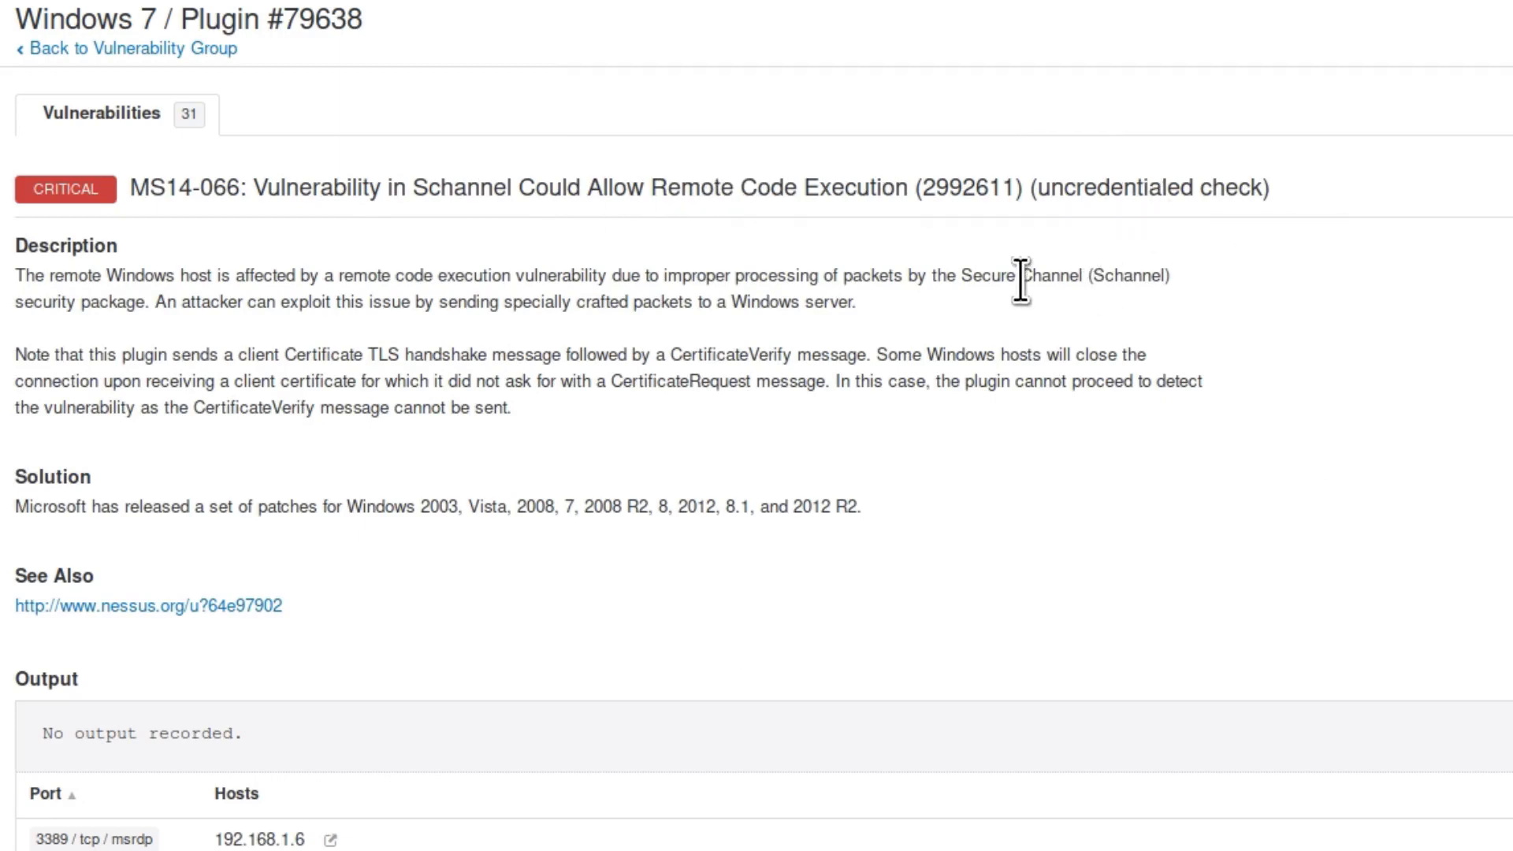
scroll(1028, 318, down, 5)
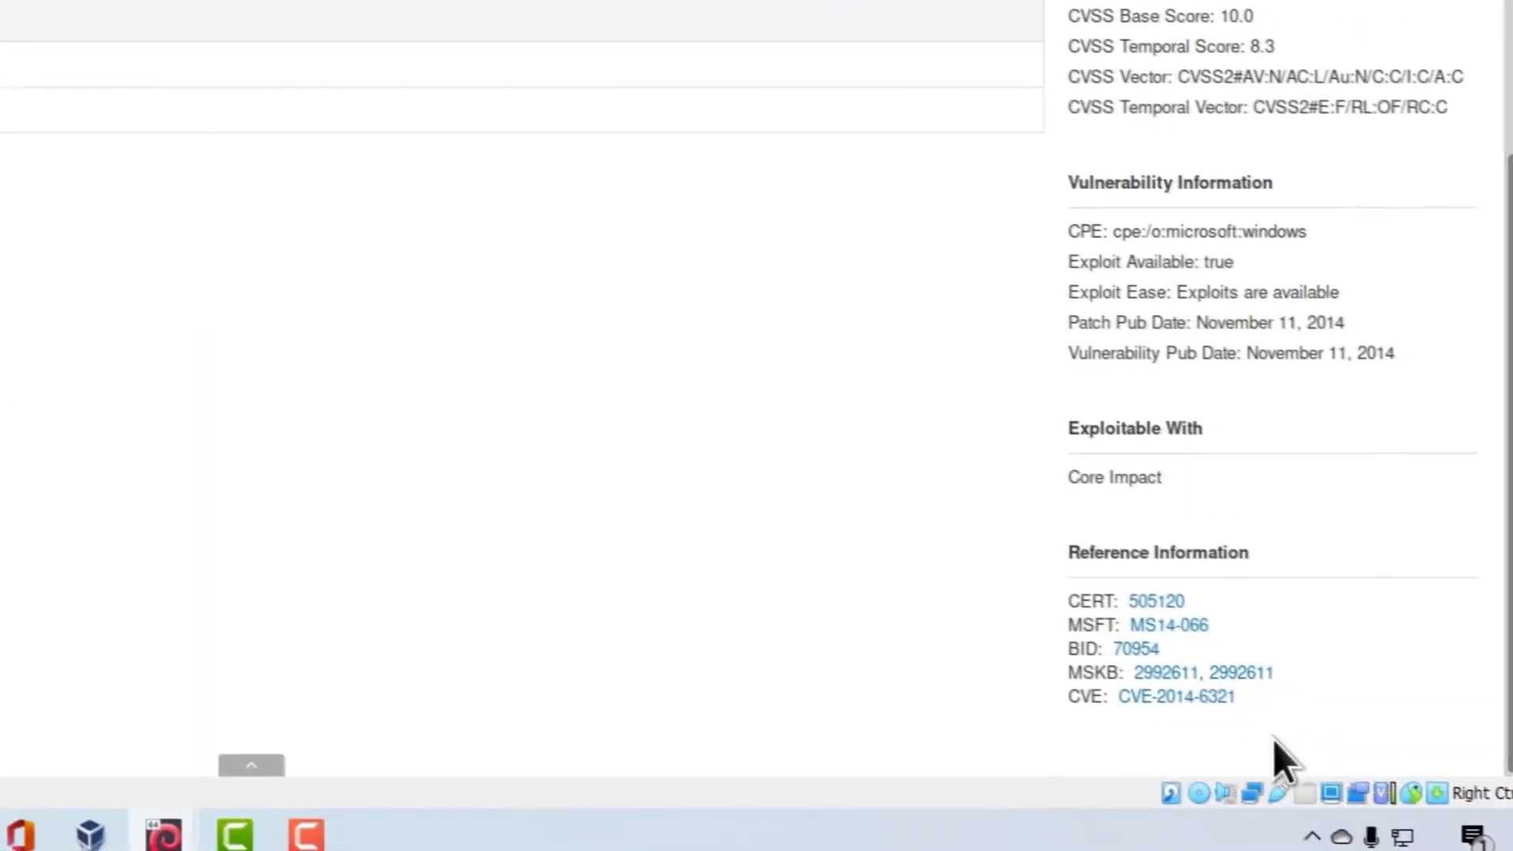
drag(1283, 725, 1060, 601)
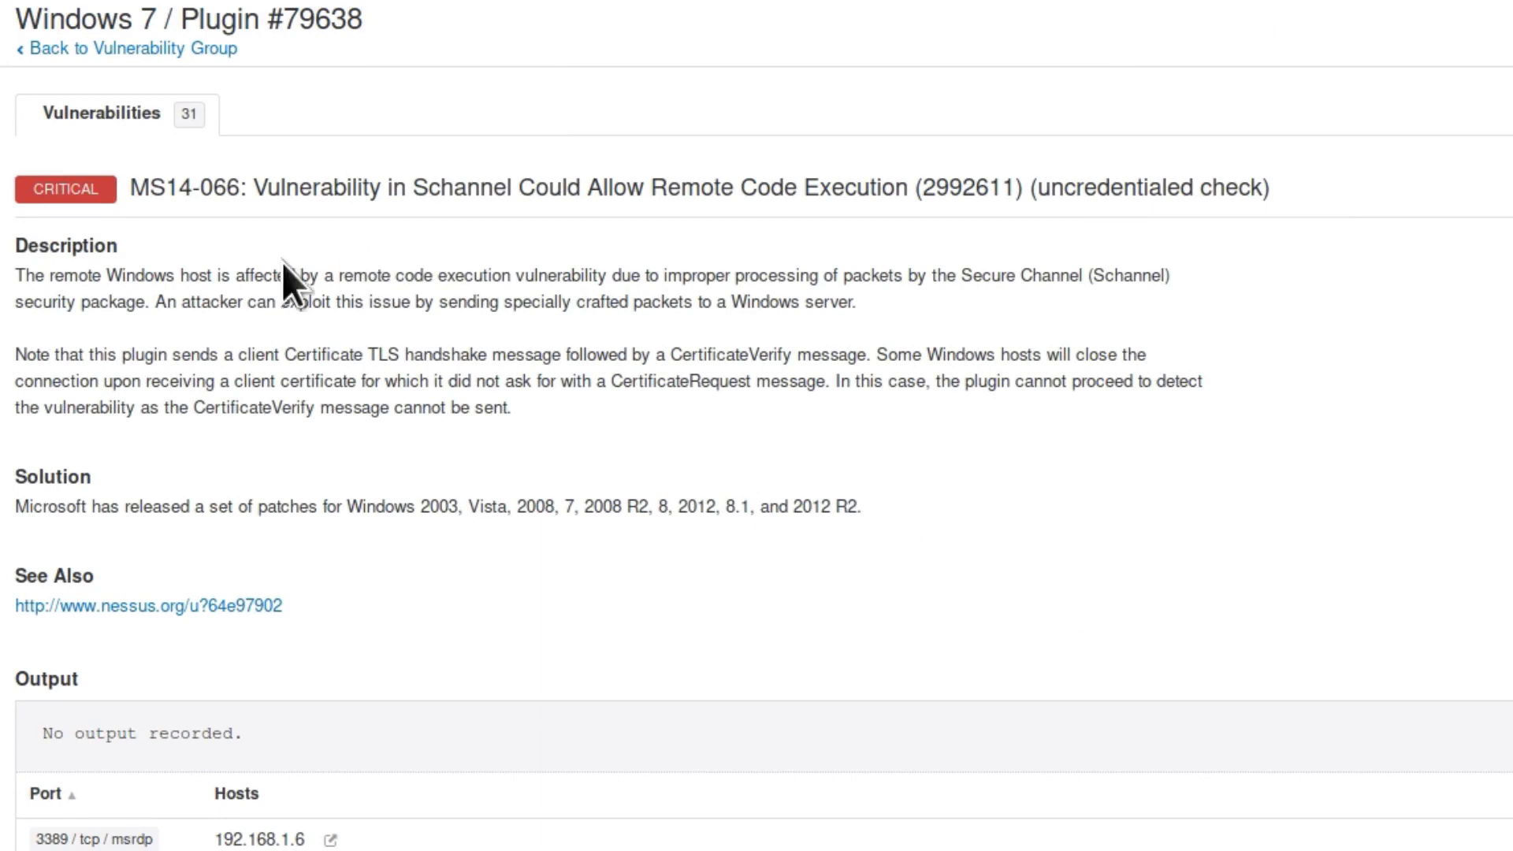
click(71, 49)
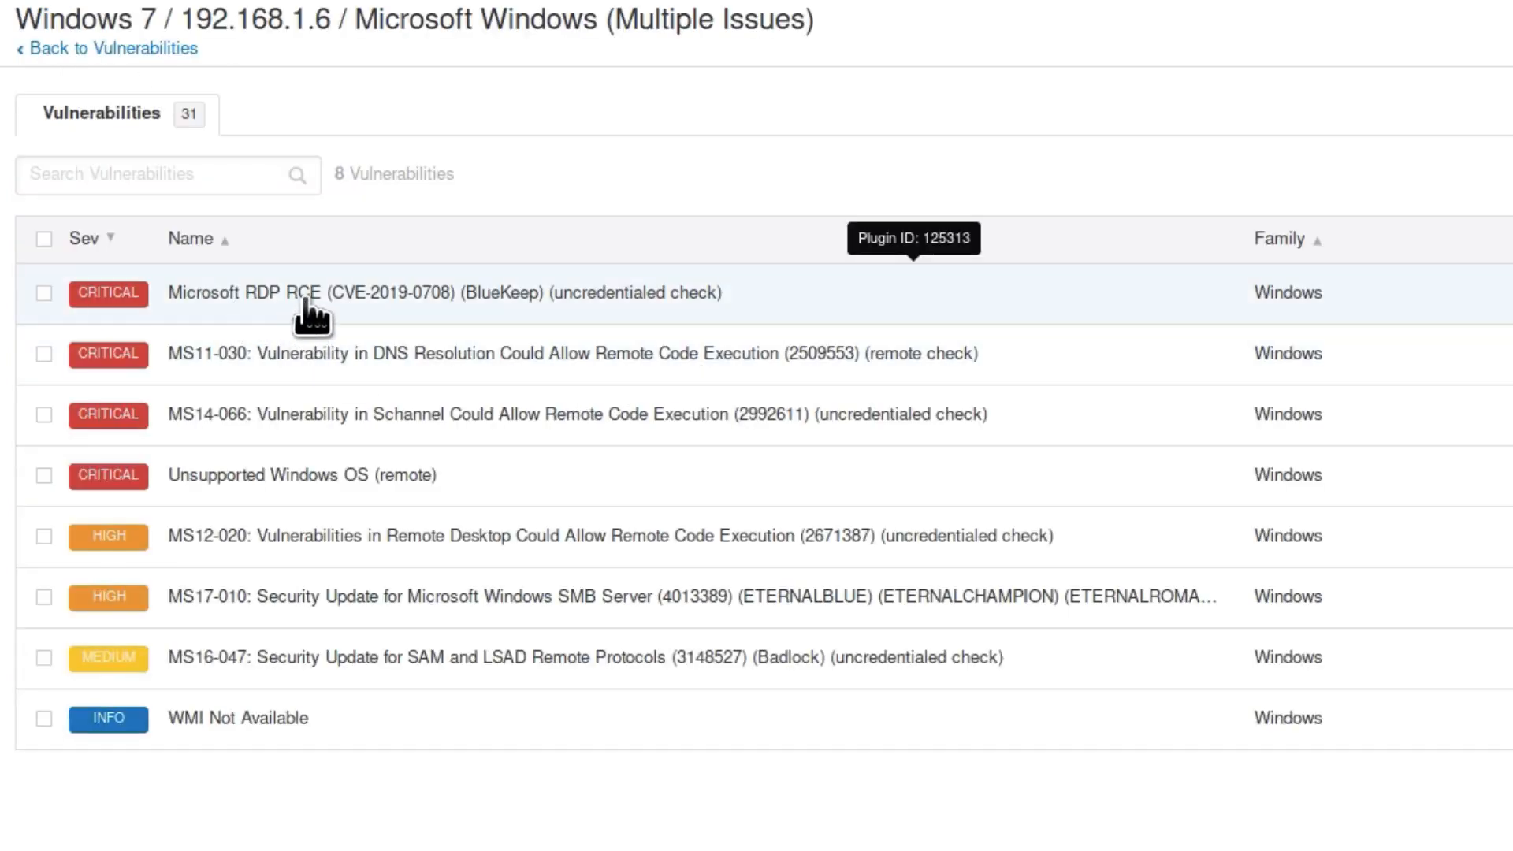
- Examine the Microsoft RDP RCE (CVE-2019-0708) BlueKeep finding and return to the vulnerability group
click(565, 299)
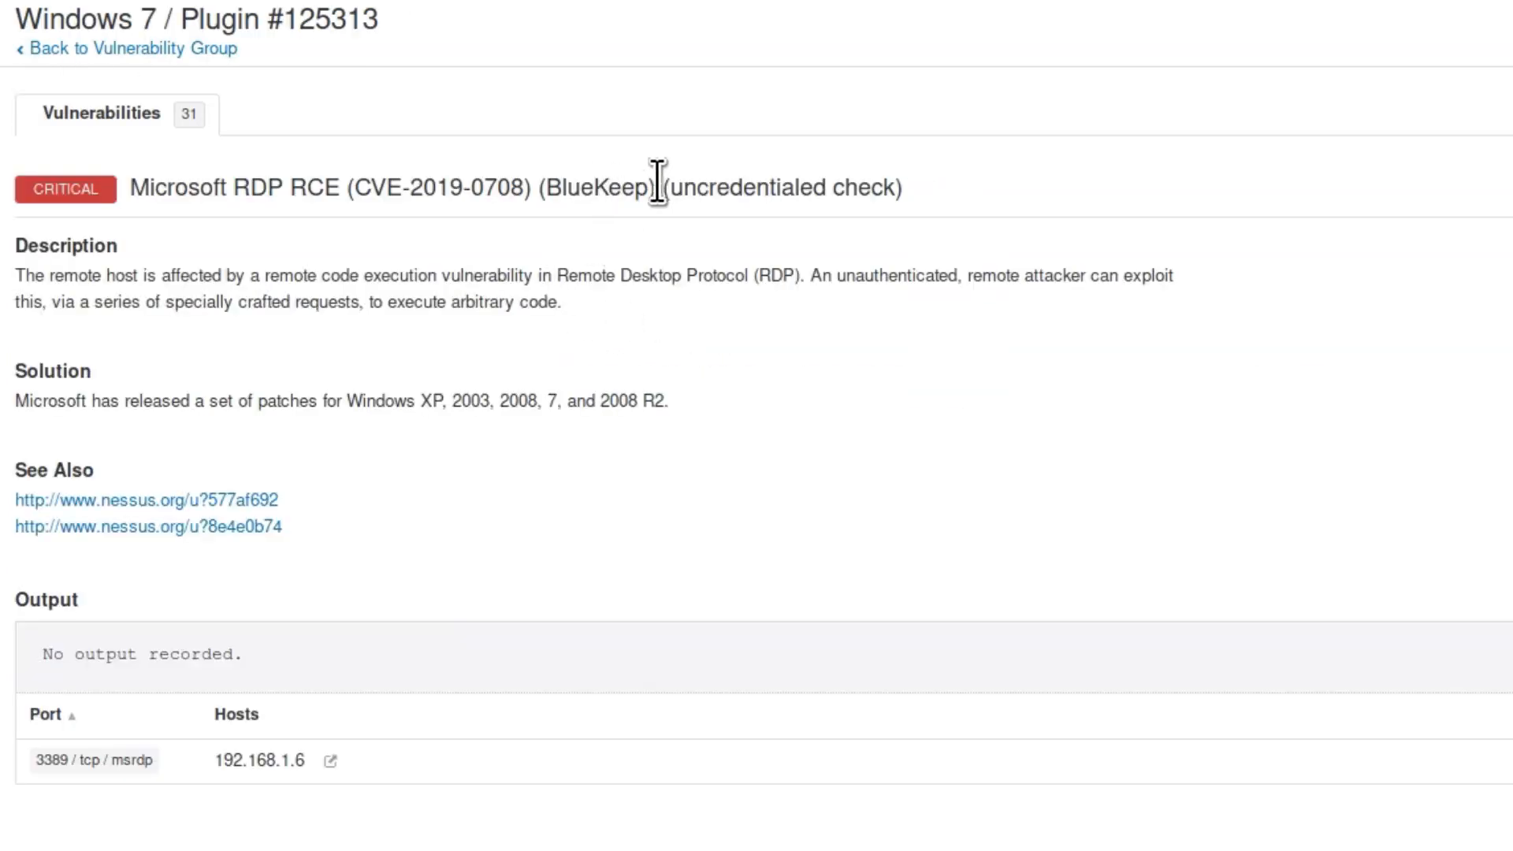
drag(652, 189, 541, 189)
click(615, 288)
click(187, 52)
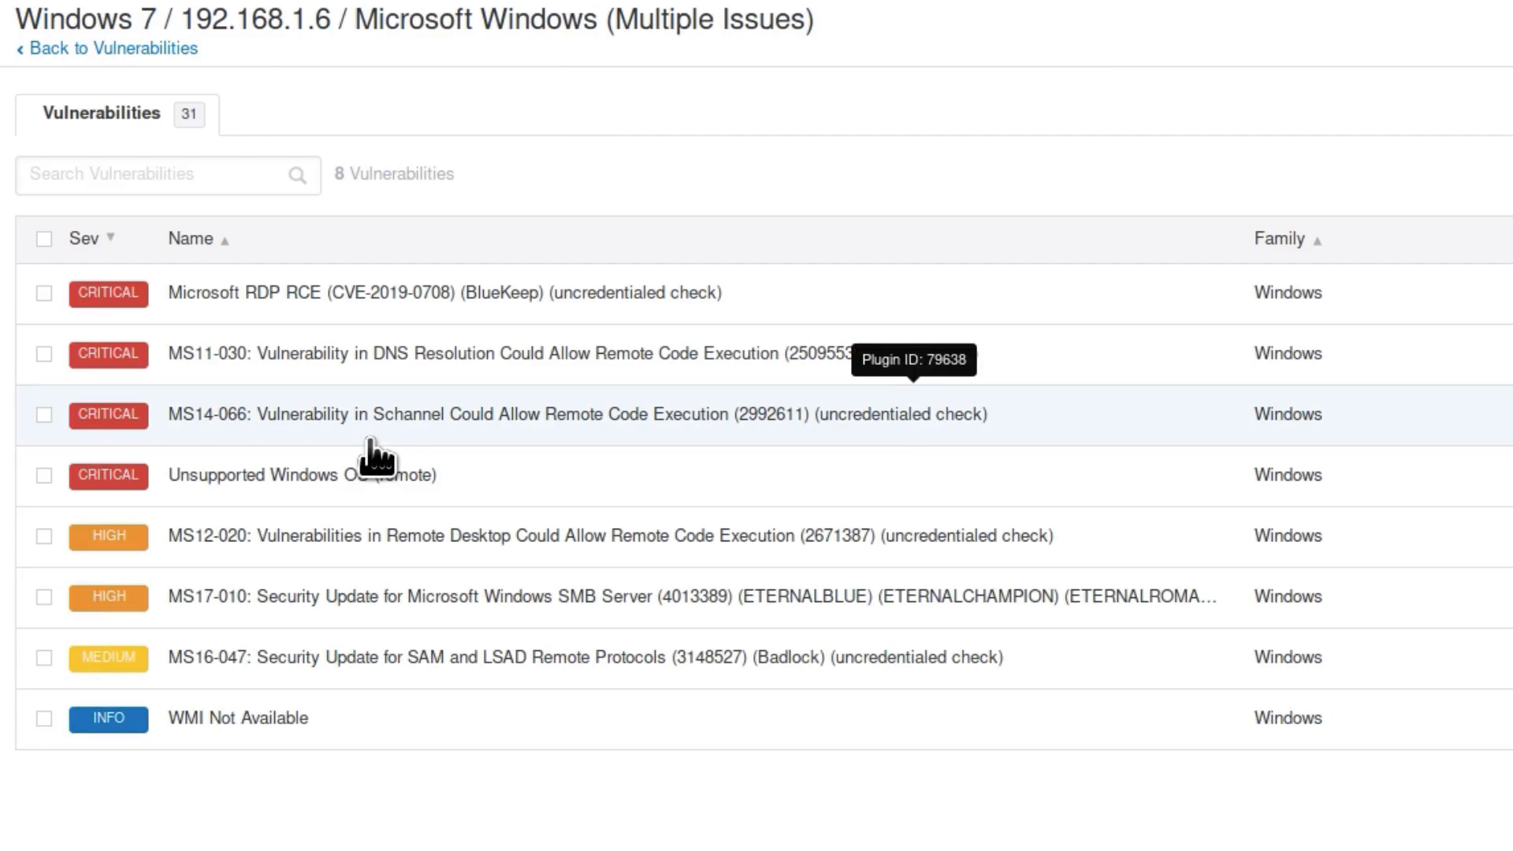